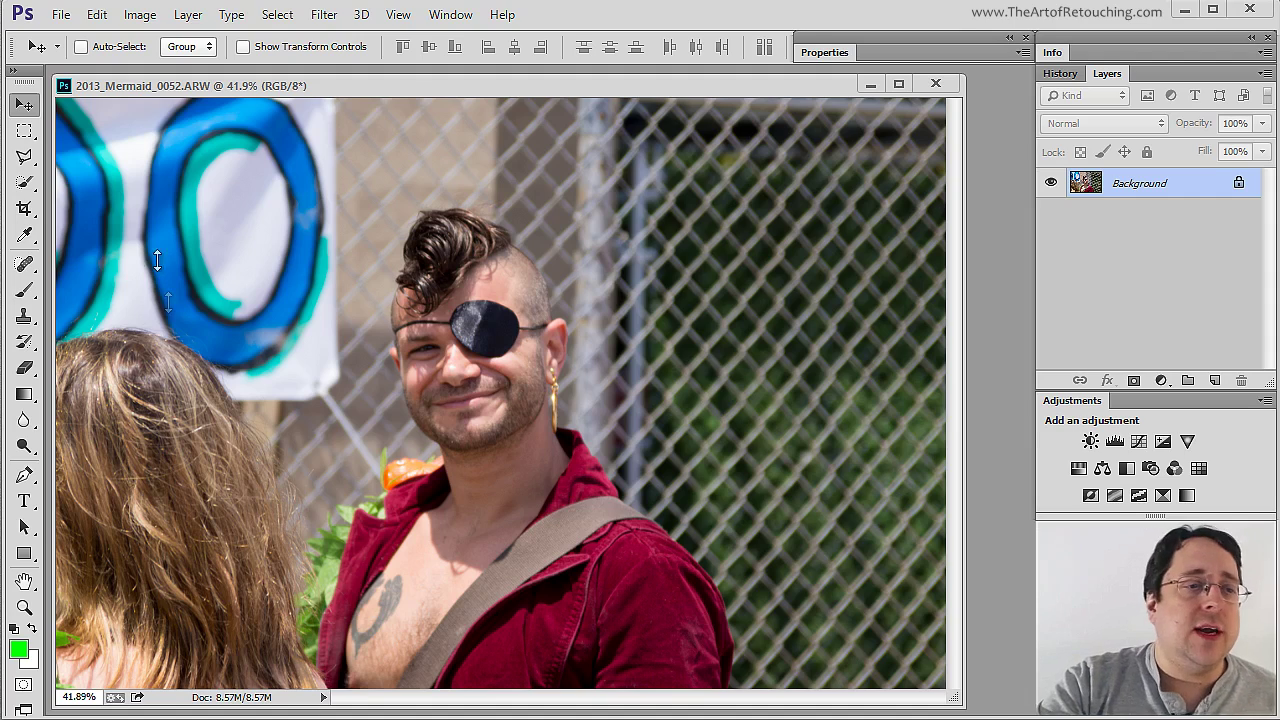
# Switch from the Quick Selection tool to the Magic Wand (tolerance 32, contiguous).
pyautogui.click(25, 184)
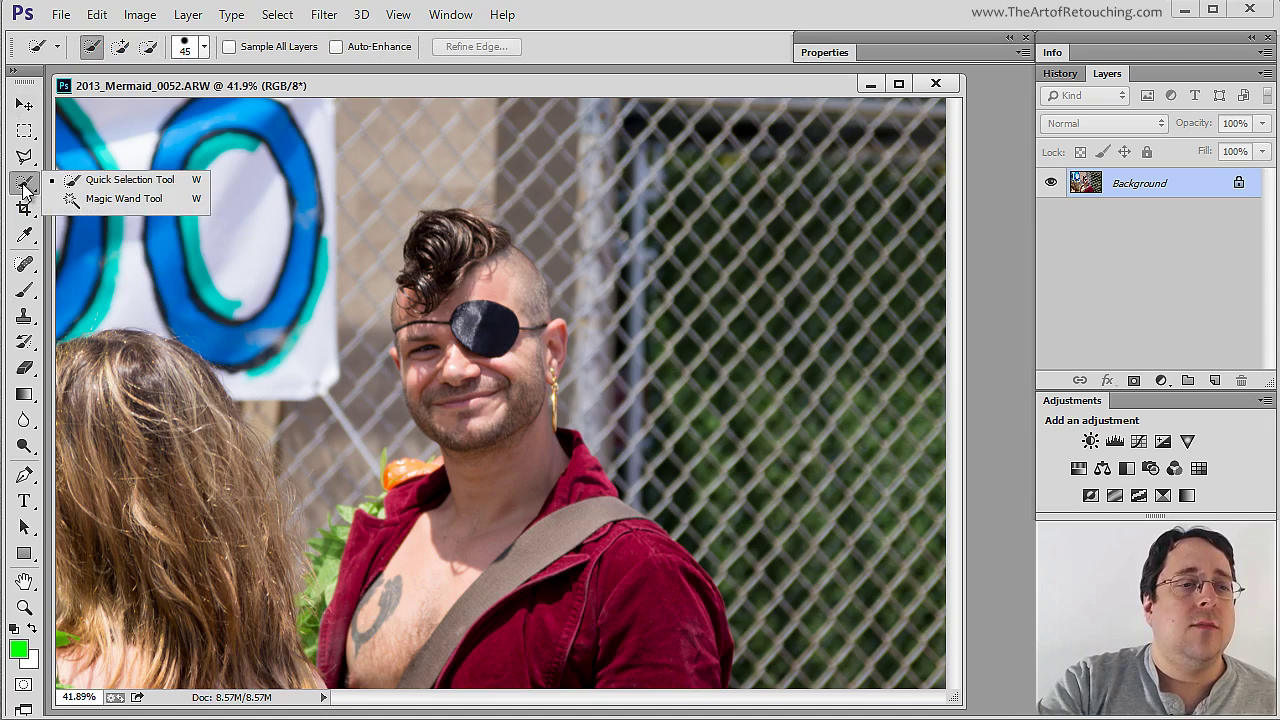
pyautogui.click(176, 203)
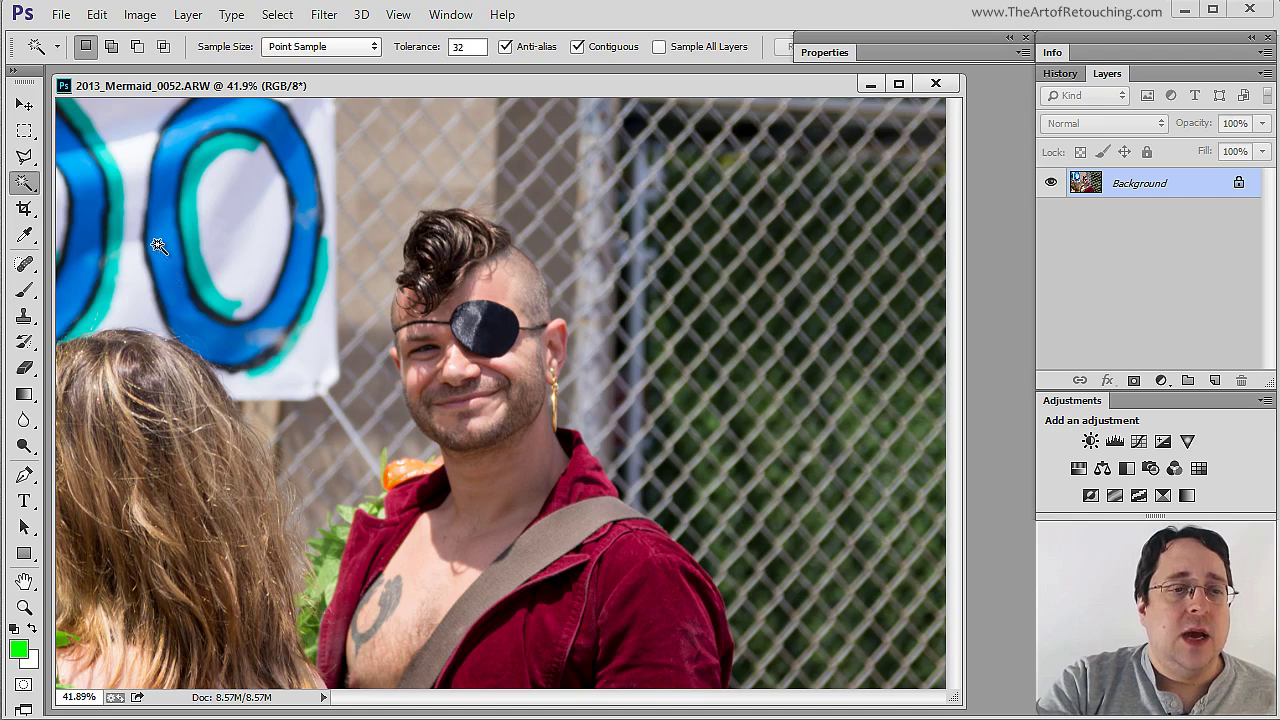
# Select a thin strip along the right edge of the blue O with the Magic Wand.
pyautogui.click(296, 300)
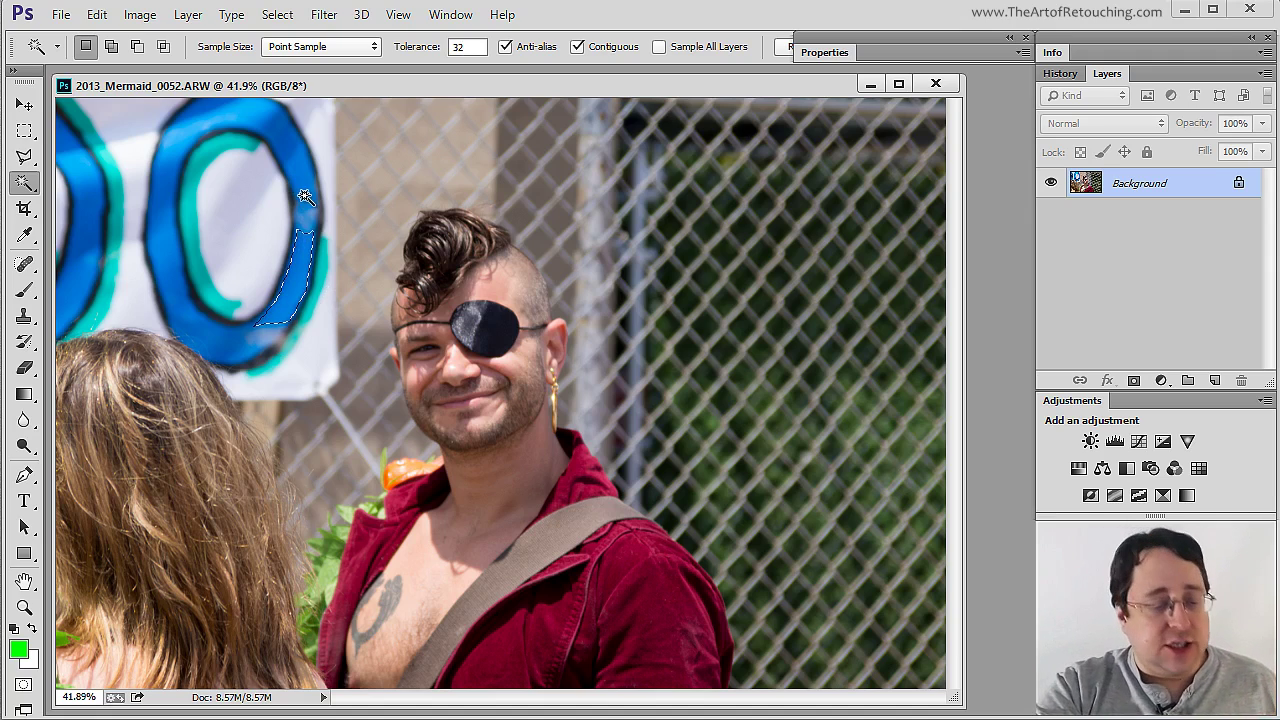
# Add the top of the blue O on the sign to the Magic Wand selection.
pyautogui.press('shift')
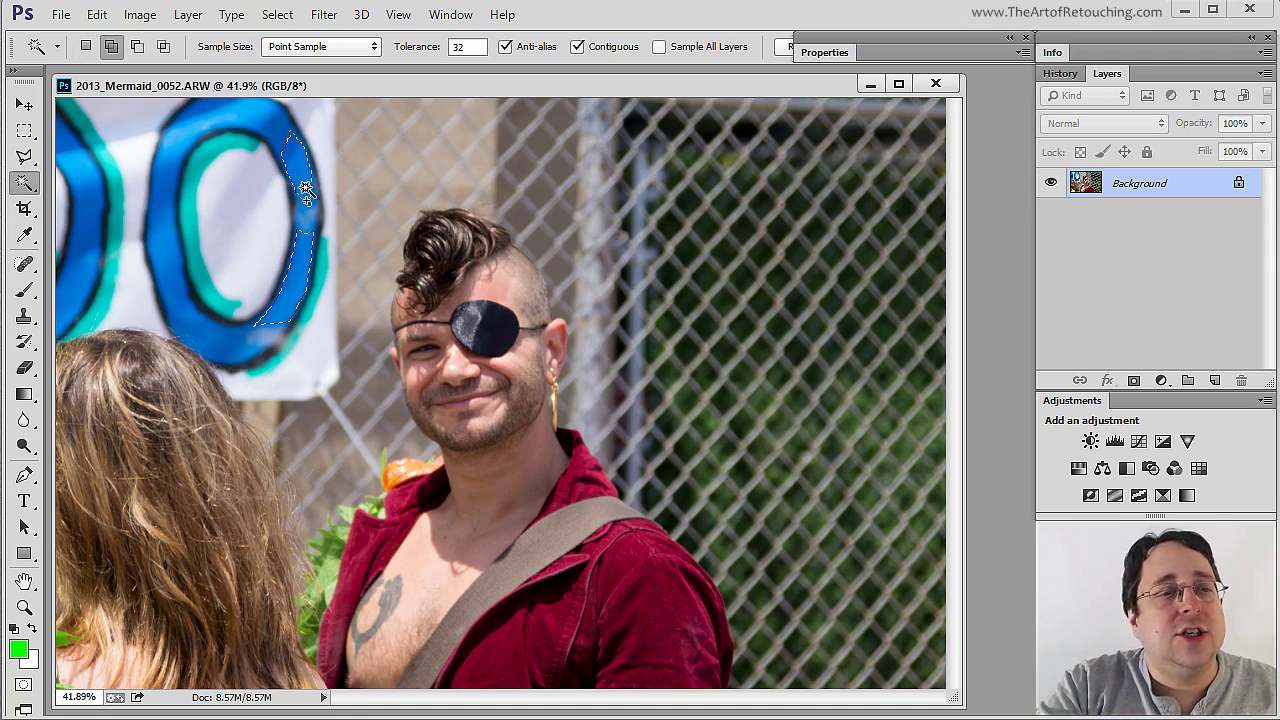
pyautogui.click(190, 140)
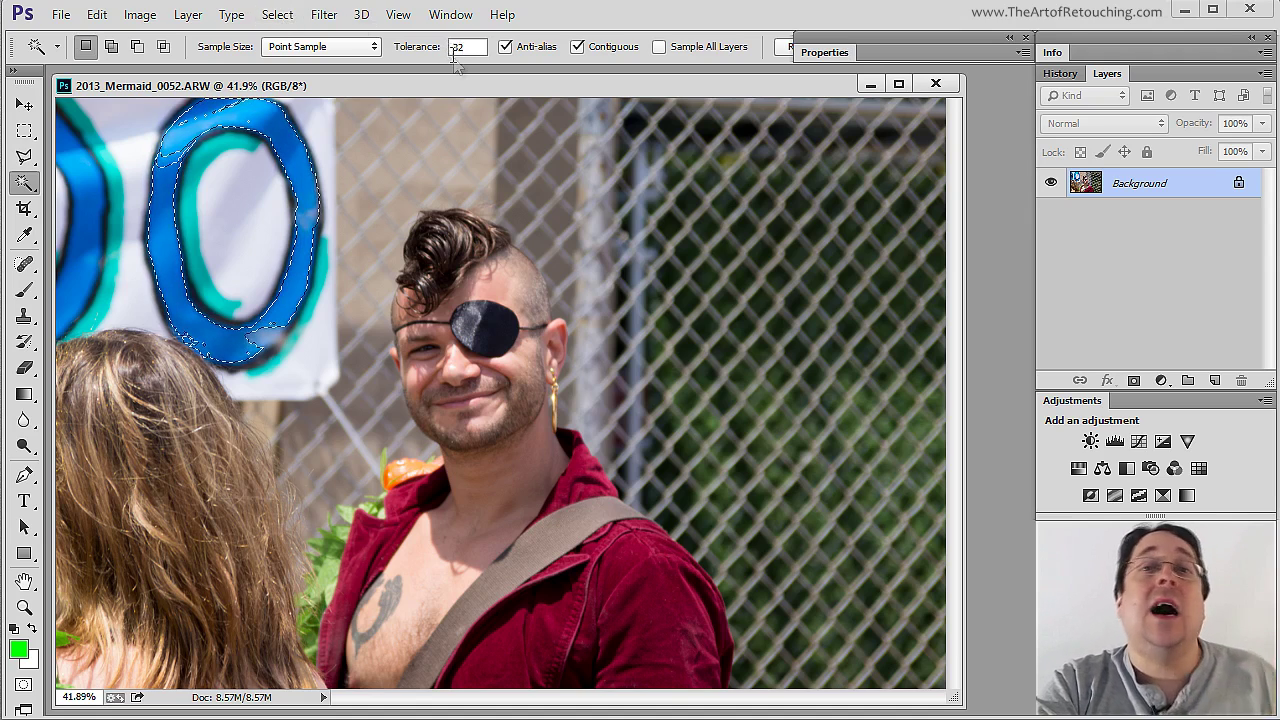
pyautogui.click(279, 18)
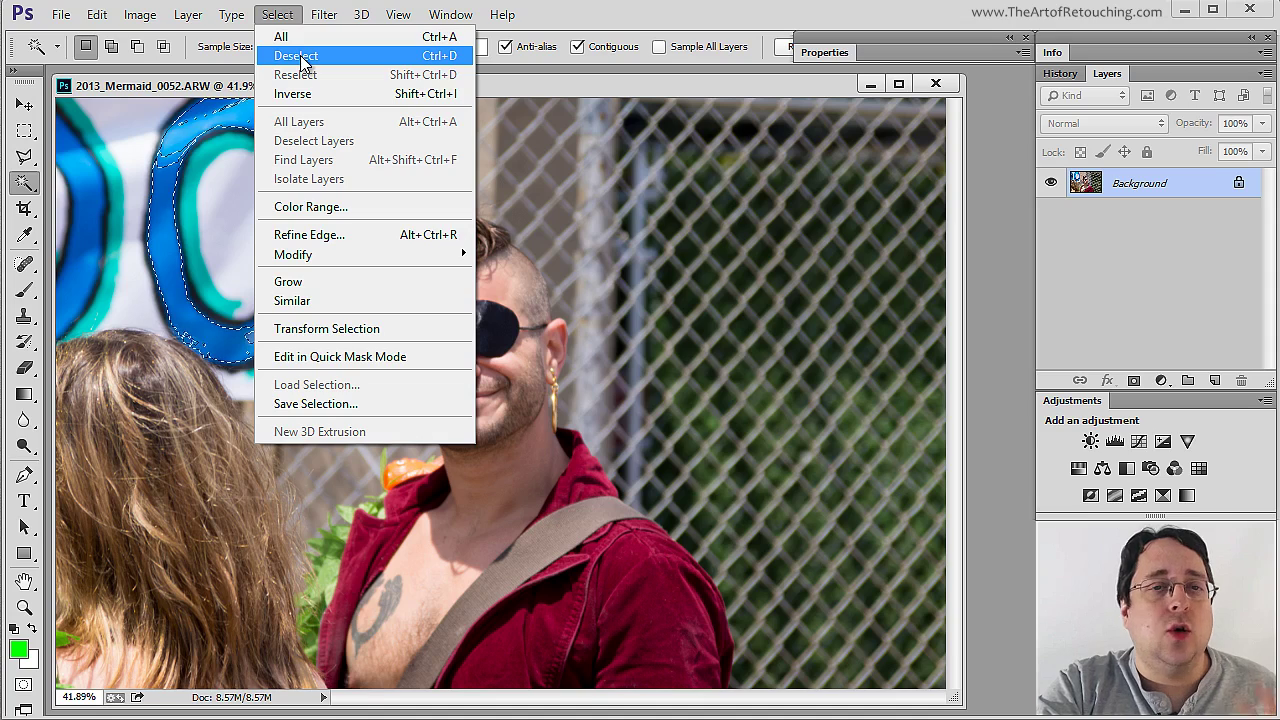
# Deselect everything and raise the Magic Wand tolerance to 60.
pyautogui.click(302, 60)
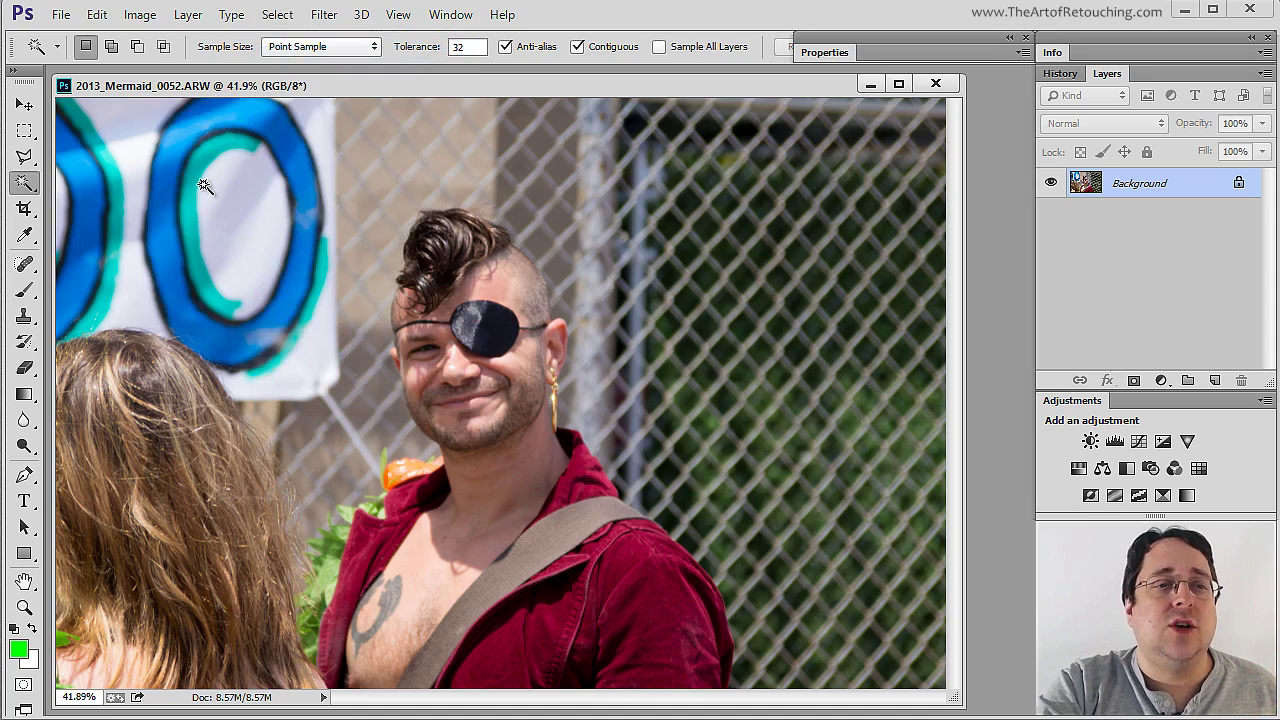
pyautogui.doubleClick(464, 46)
pyautogui.write('60')
pyautogui.press('Return')
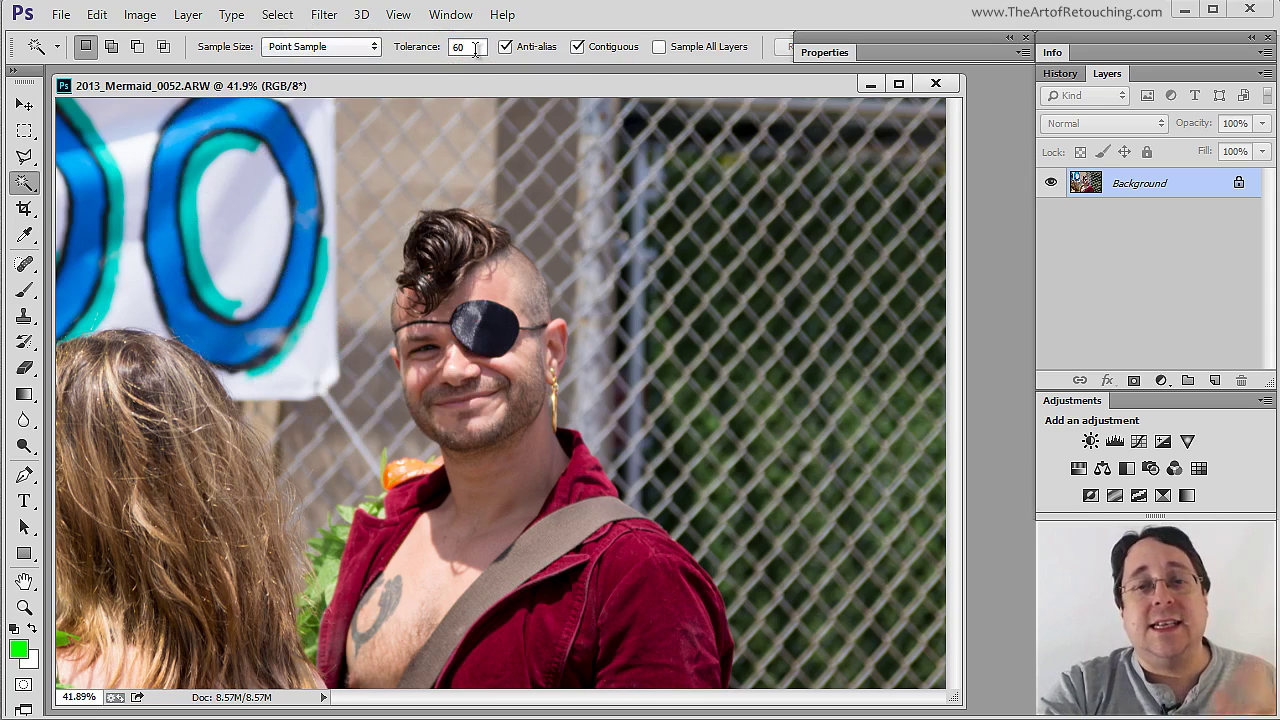
# Select the blue O at tolerance 60 and add a missed patch of the letter.
pyautogui.click(281, 137)
pyautogui.press('shift')
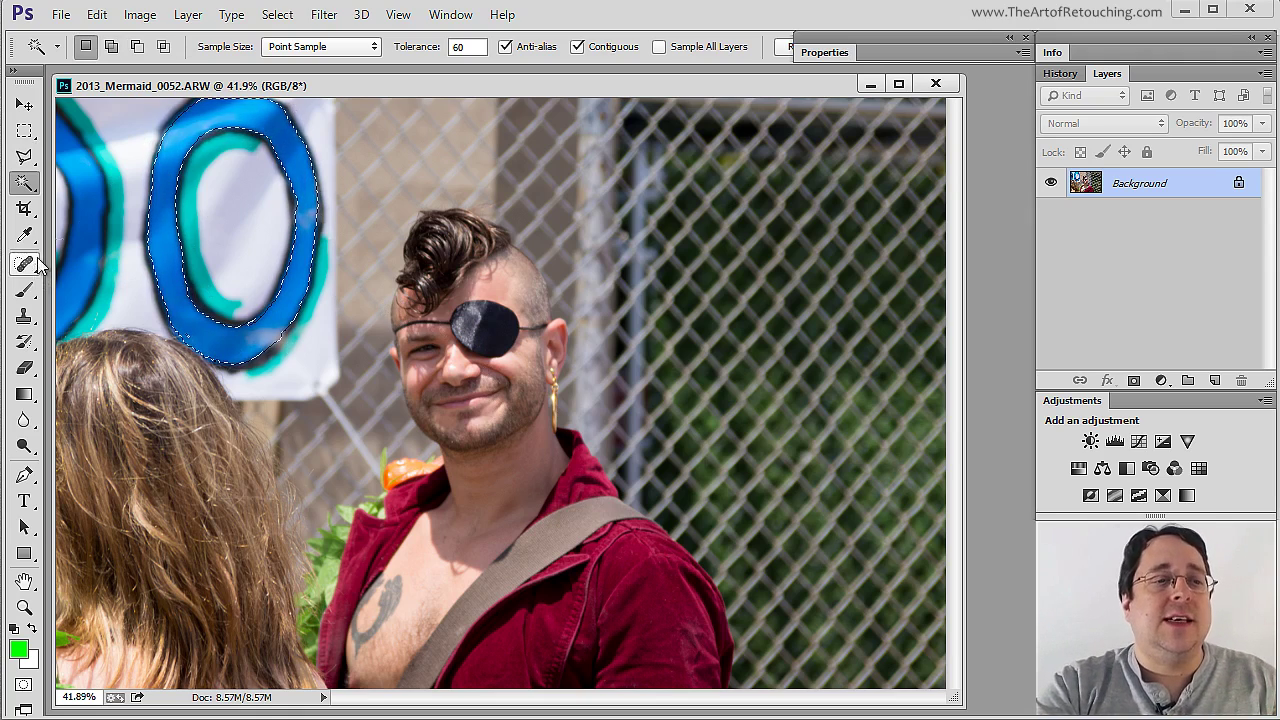
pyautogui.keyDown('shift'); pyautogui.click(76, 172); pyautogui.keyUp('shift')
# Add the left blue letter and create a Selective Color adjustment targeting Blues.
pyautogui.keyDown('shift'); pyautogui.click(76, 172); pyautogui.keyUp('shift')
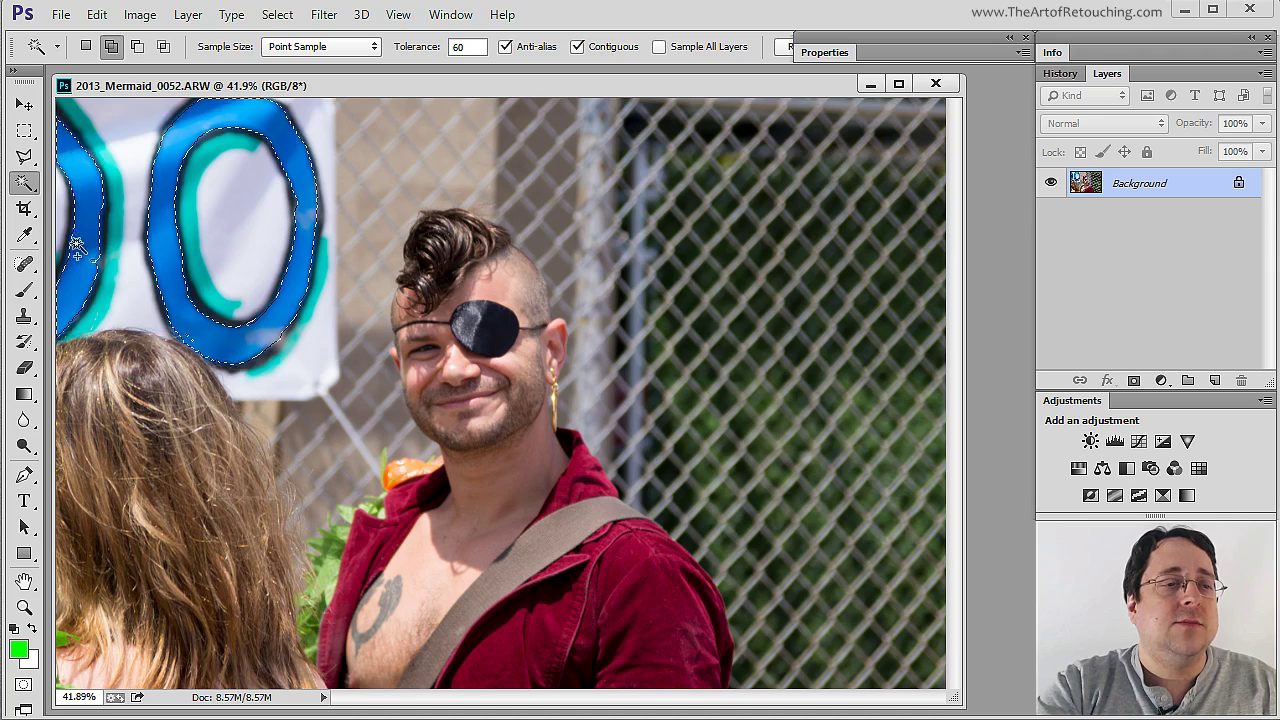
pyautogui.click(1163, 498)
pyautogui.click(941, 139)
pyautogui.click(919, 222)
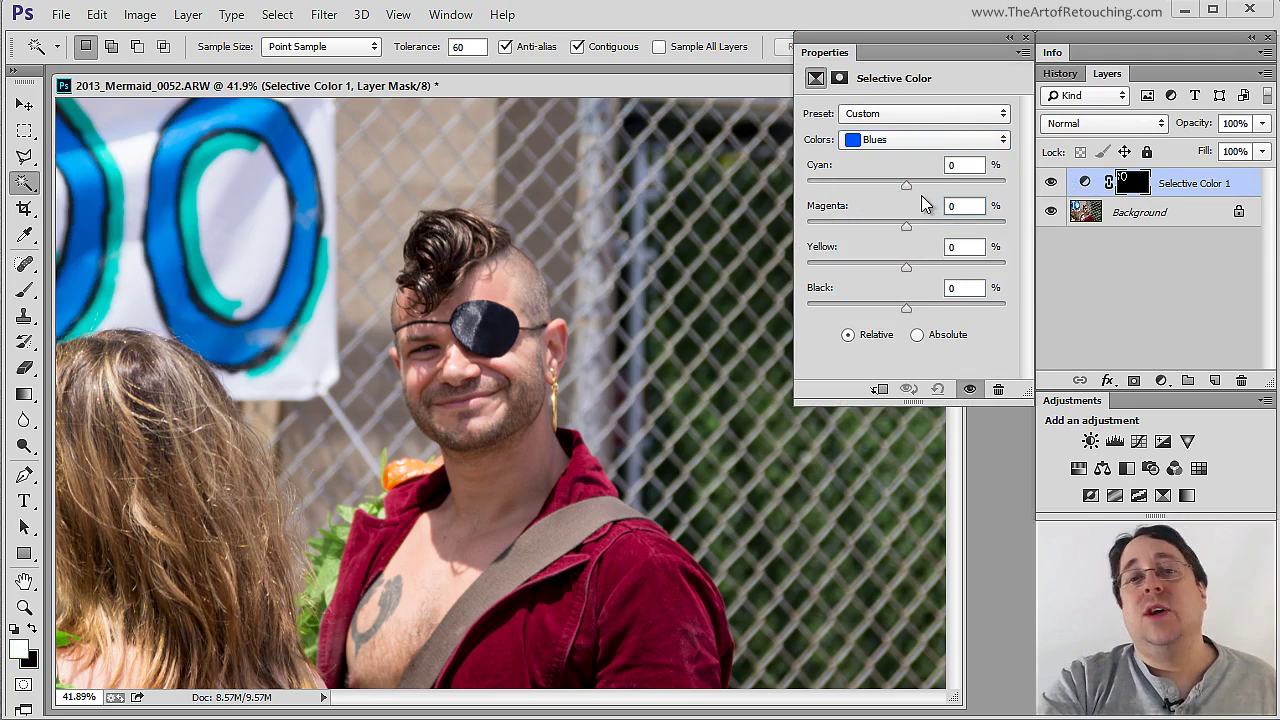
# Set Blues Cyan -100 and Magenta +100 to turn the letters purple, then delete that layer.
pyautogui.moveTo(907, 186); pyautogui.dragTo(720, 228)
pyautogui.moveTo(906, 226); pyautogui.dragTo(1049, 234)
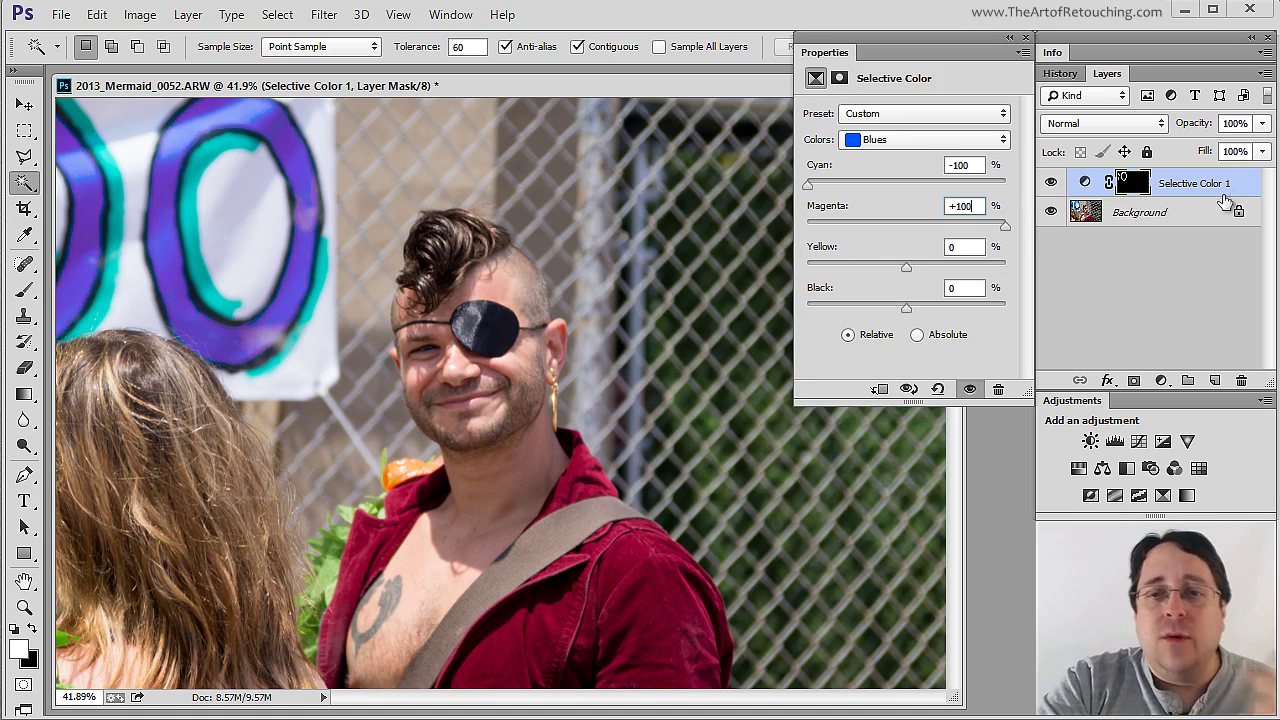
pyautogui.moveTo(1238, 186); pyautogui.dragTo(1244, 384)
pyautogui.doubleClick(837, 53)
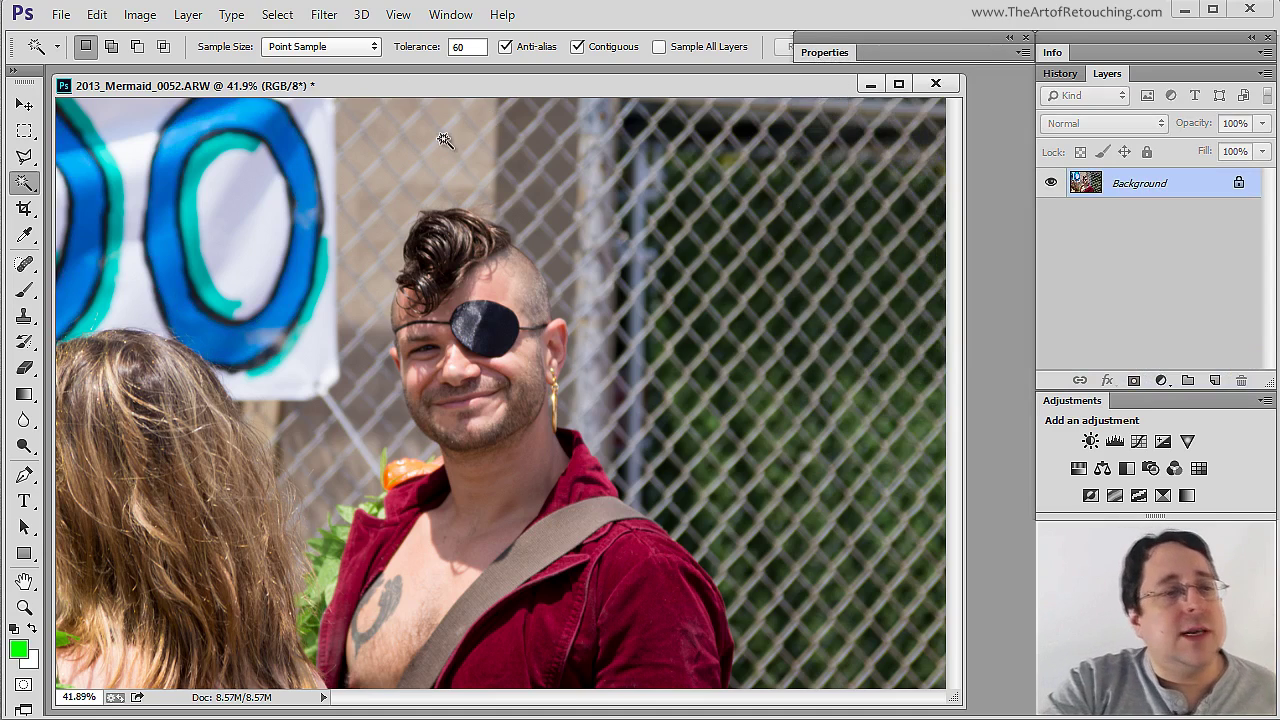
# Switch to the Quick Selection tool and set its brush size to 119 px.
pyautogui.rightClick(25, 182)
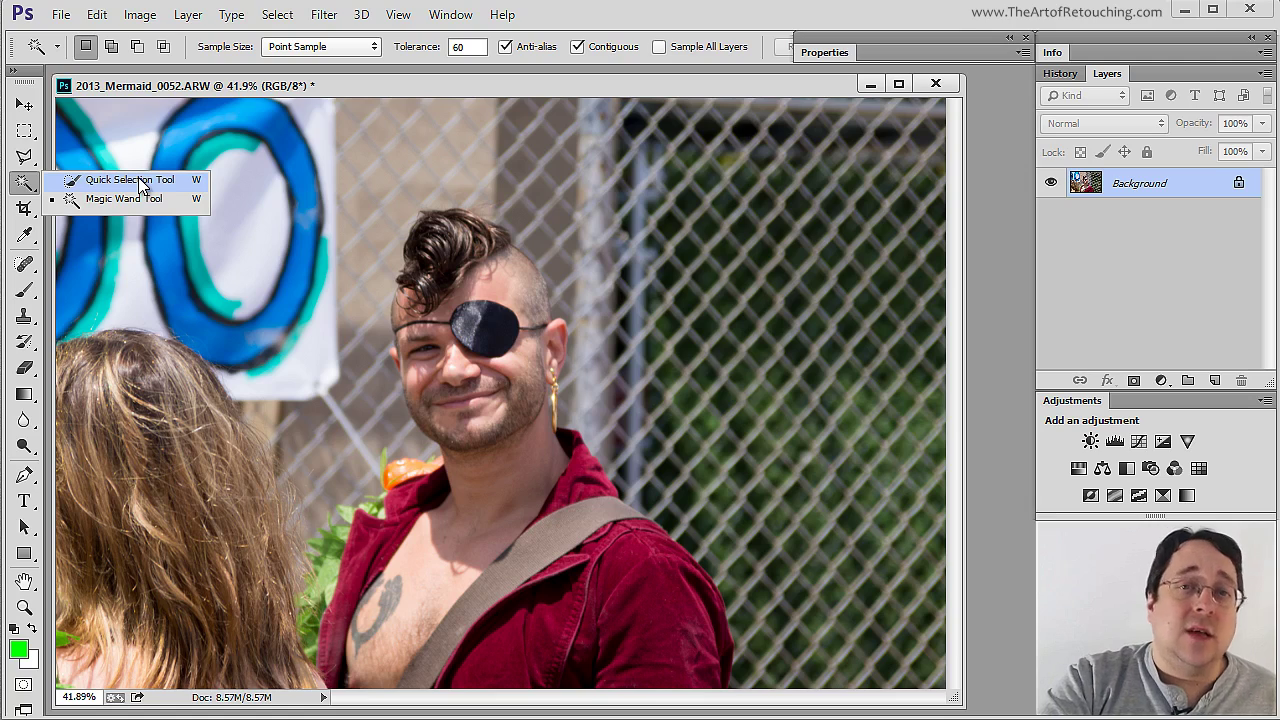
pyautogui.click(129, 180)
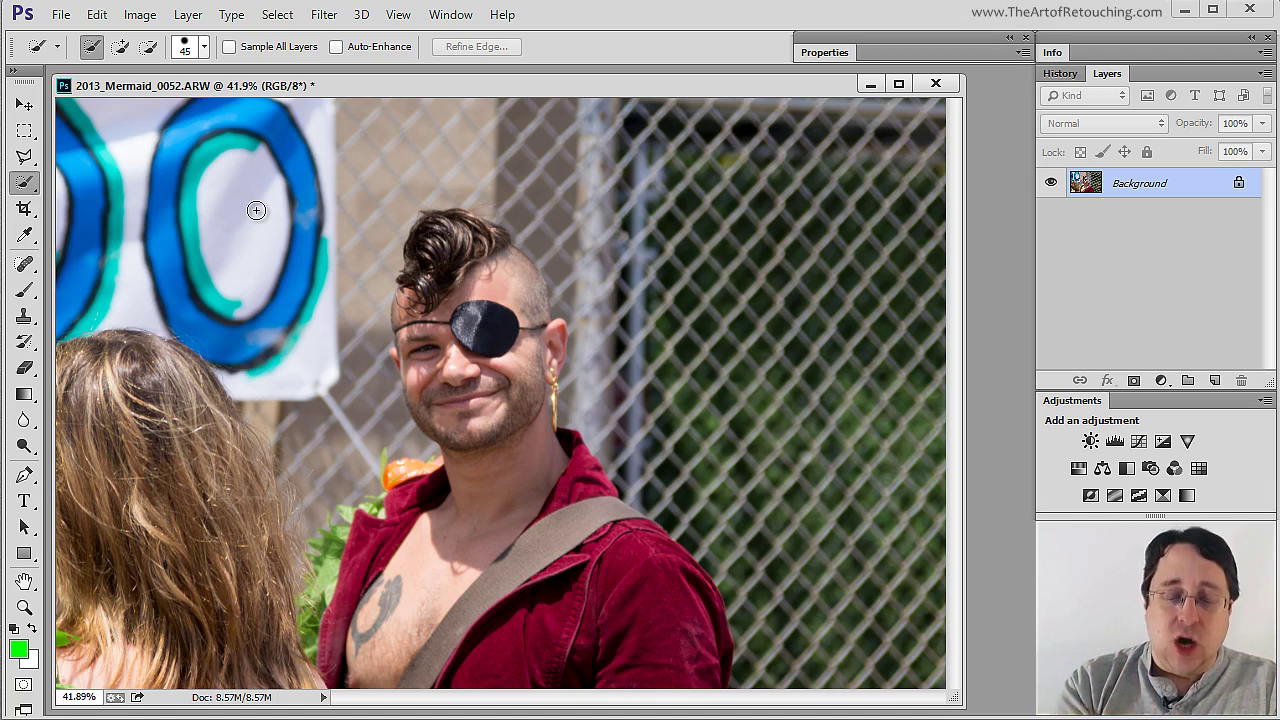
pyautogui.press(']')
pyautogui.press(']')
pyautogui.press(']')
pyautogui.press(']')
pyautogui.press(']')
pyautogui.press(']')
pyautogui.press(']')
pyautogui.press(']')
pyautogui.press(']')
pyautogui.press(']')
pyautogui.press('[')
pyautogui.press('[')
pyautogui.press('[')
pyautogui.press('[')
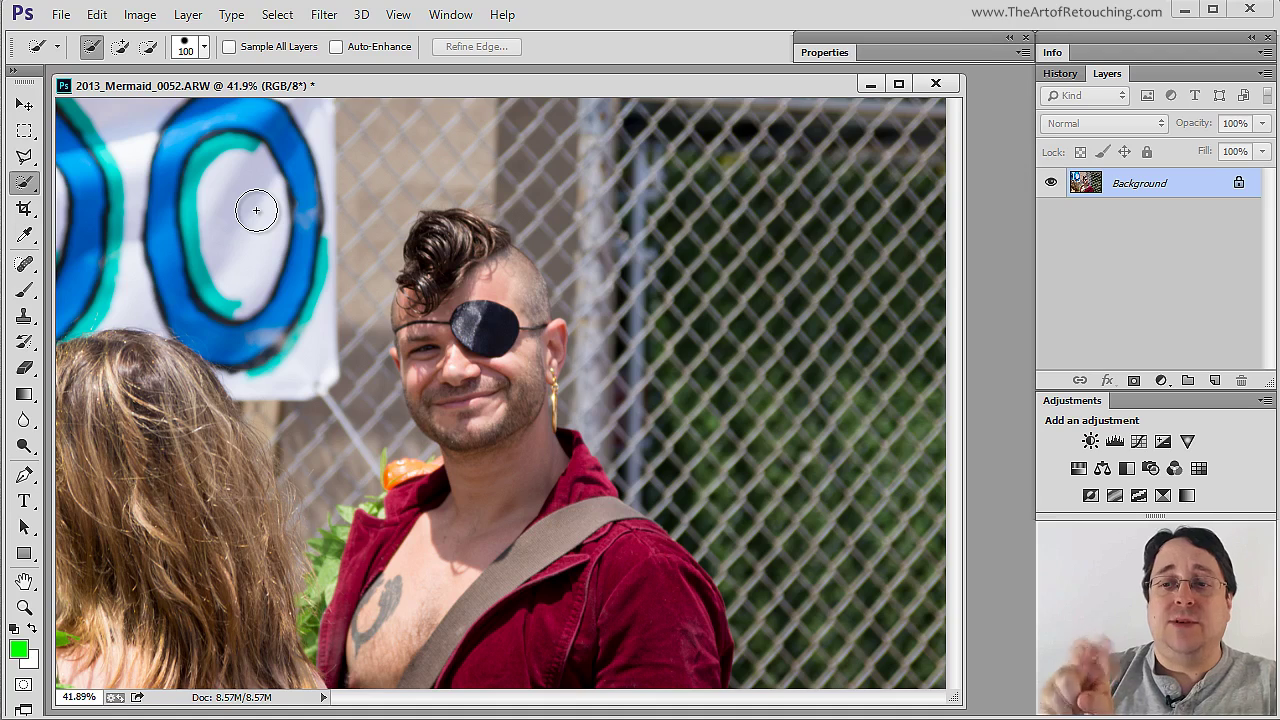
pyautogui.click(204, 48)
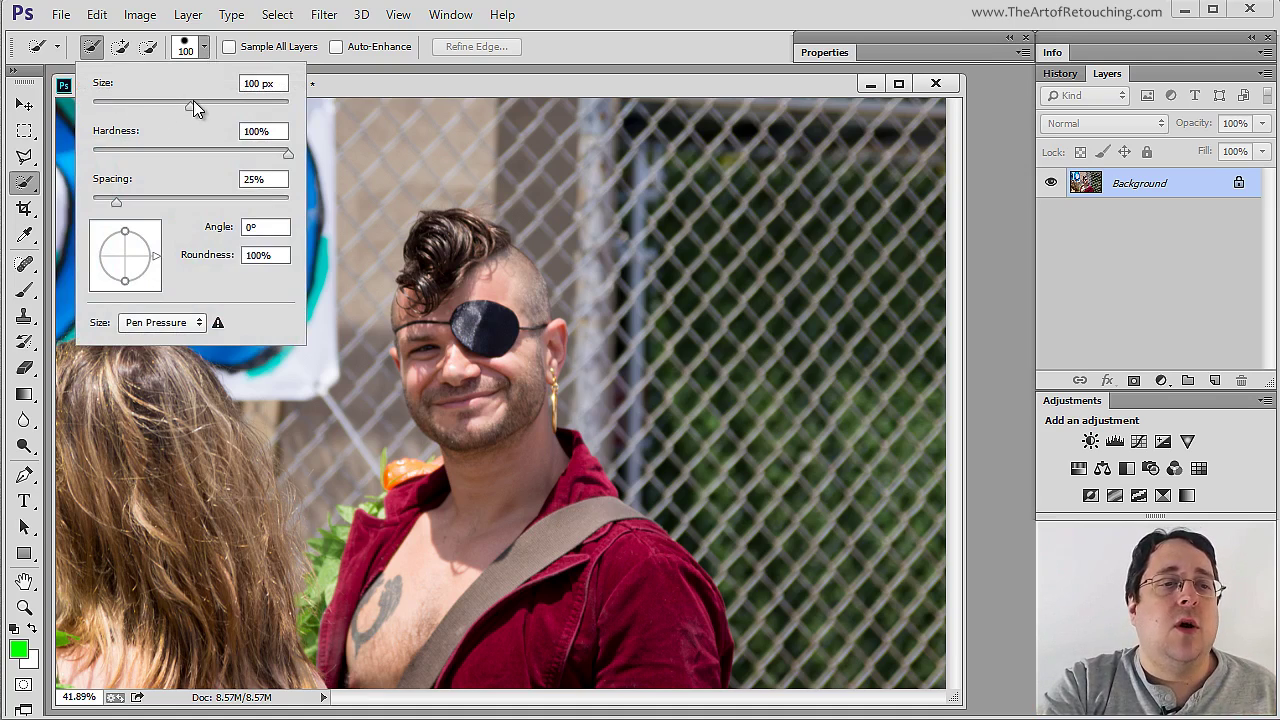
pyautogui.moveTo(189, 112)
pyautogui.mouseDown()
pyautogui.moveTo(143, 107)
pyautogui.moveTo(195, 113)
pyautogui.mouseUp()
pyautogui.click(387, 87)
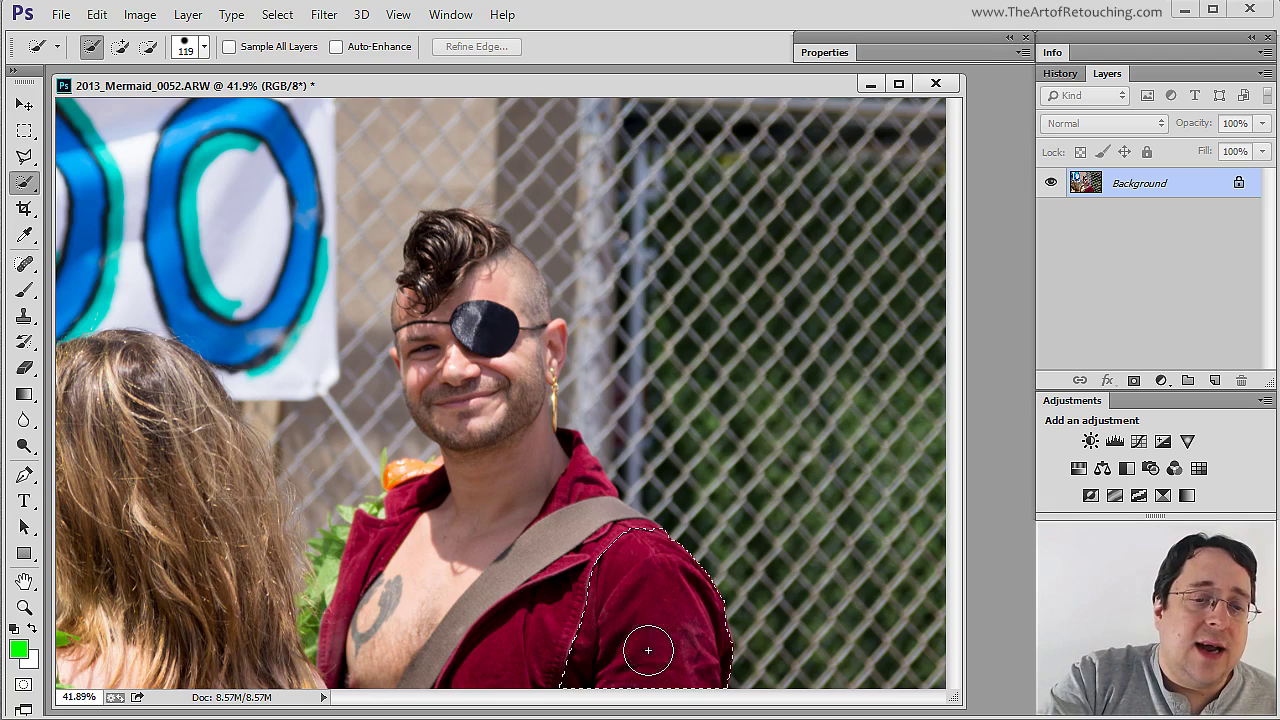
# Select the right side of the red shirt, then add the left collar in Add mode.
pyautogui.moveTo(648, 650); pyautogui.dragTo(581, 645)
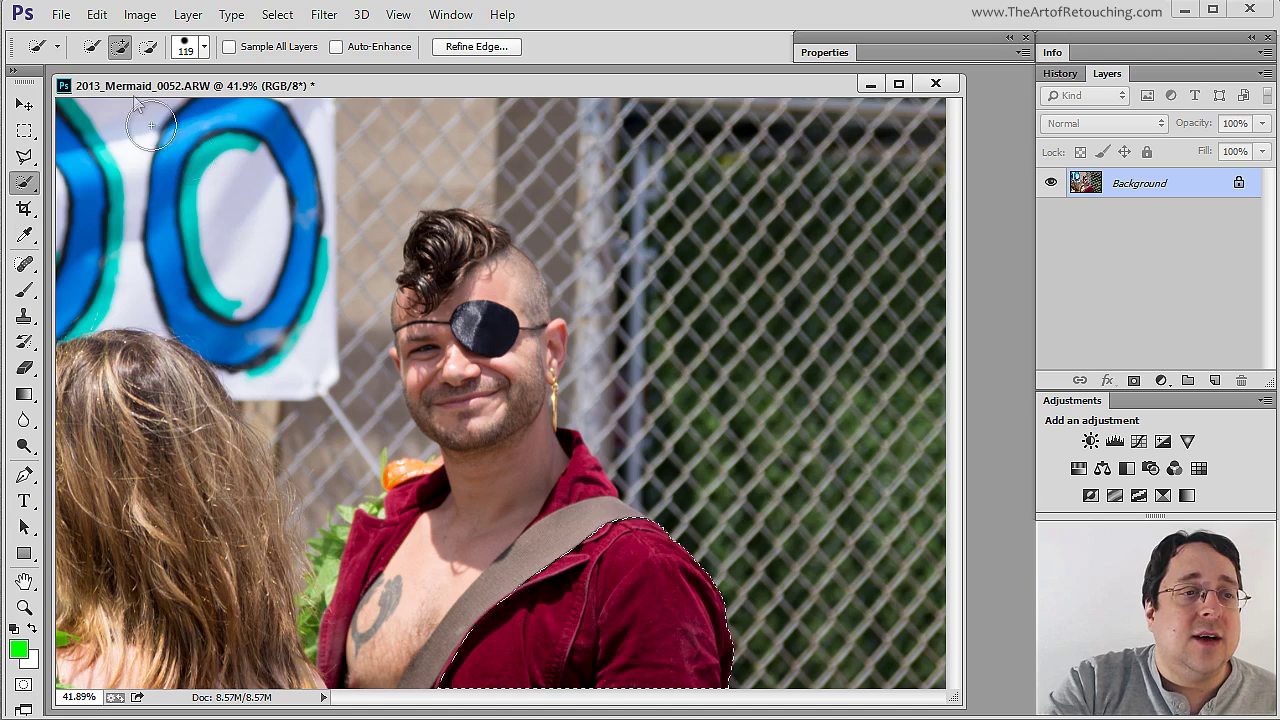
pyautogui.click(121, 49)
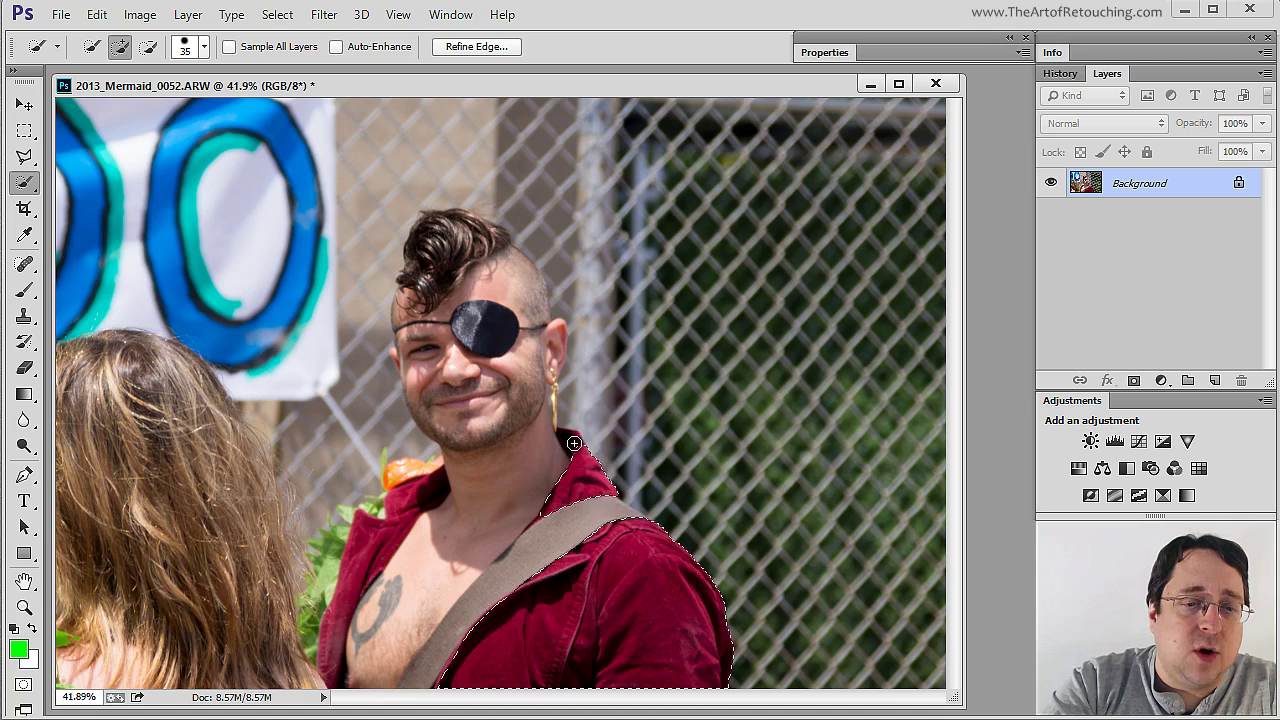
pyautogui.moveTo(408, 503)
pyautogui.mouseDown()
pyautogui.moveTo(442, 478)
pyautogui.moveTo(412, 490)
pyautogui.moveTo(395, 530)
pyautogui.moveTo(352, 557)
pyautogui.moveTo(330, 660)
pyautogui.moveTo(334, 633)
pyautogui.mouseUp()
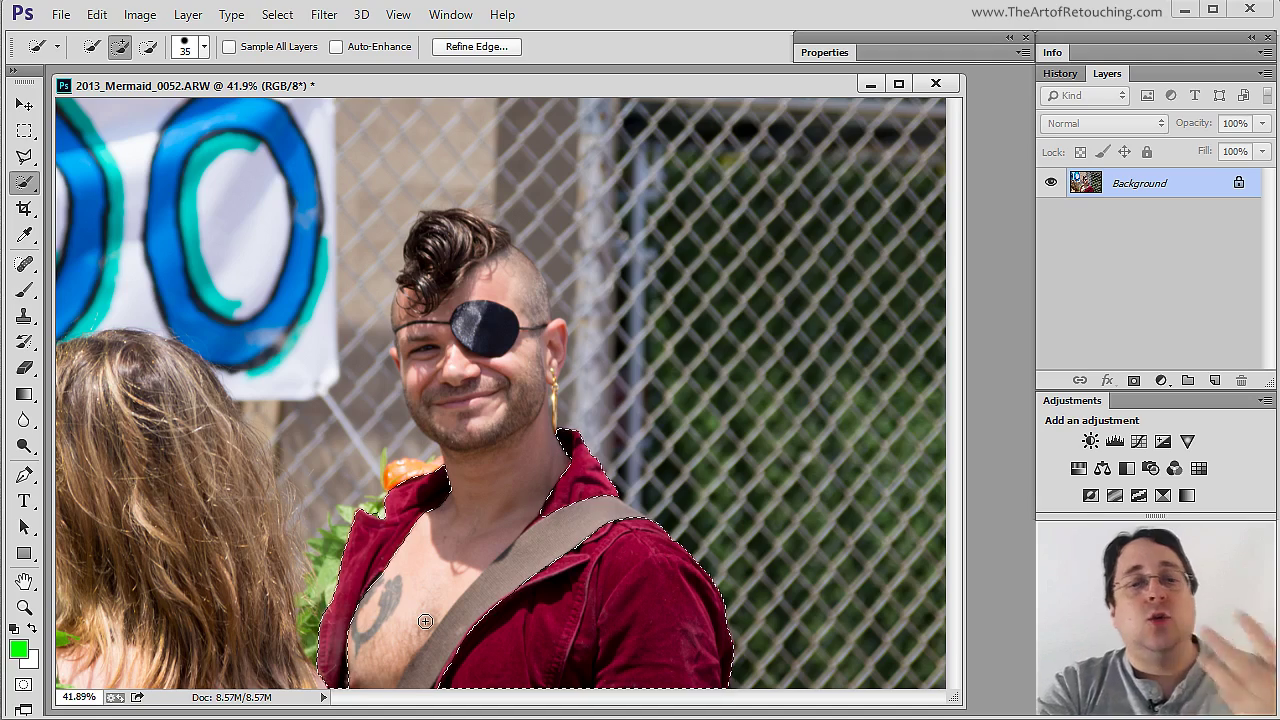
# Zoom in beside the strap and refine the shirt selection edge with a smaller brush.
pyautogui.moveTo(388, 602); pyautogui.dragTo(512, 706)
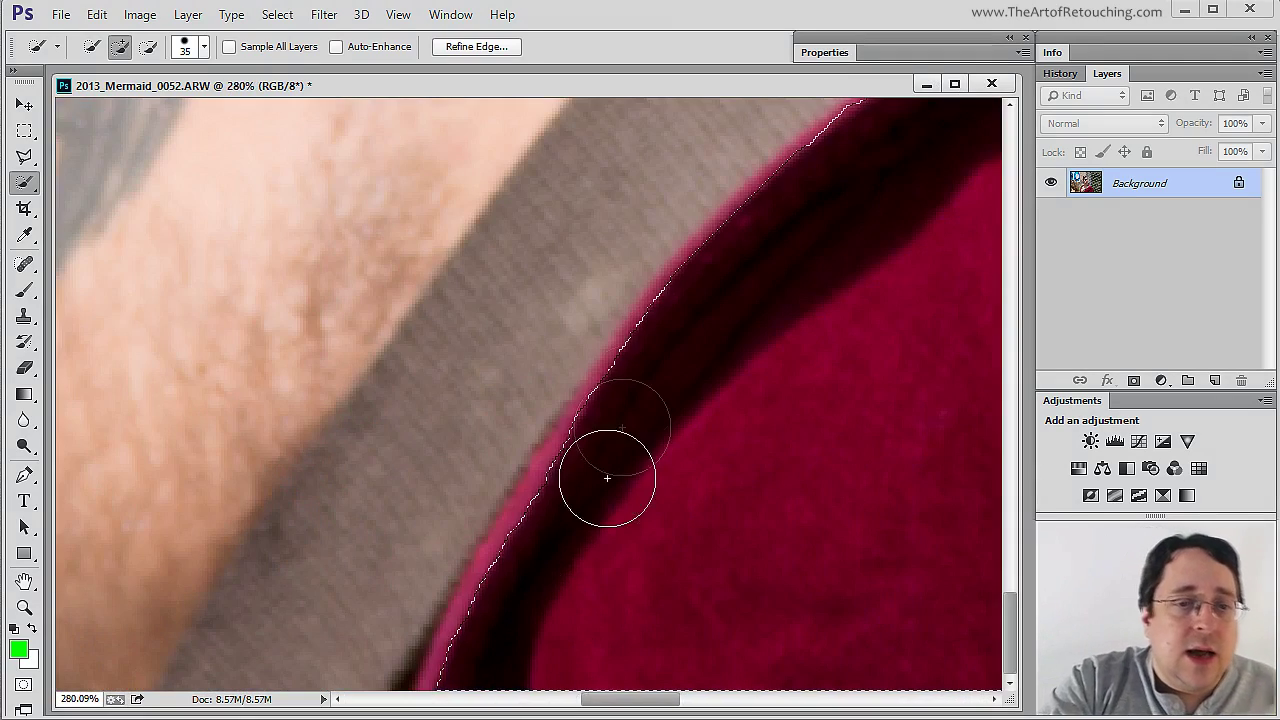
pyautogui.press('[')
pyautogui.press('[')
pyautogui.press('[')
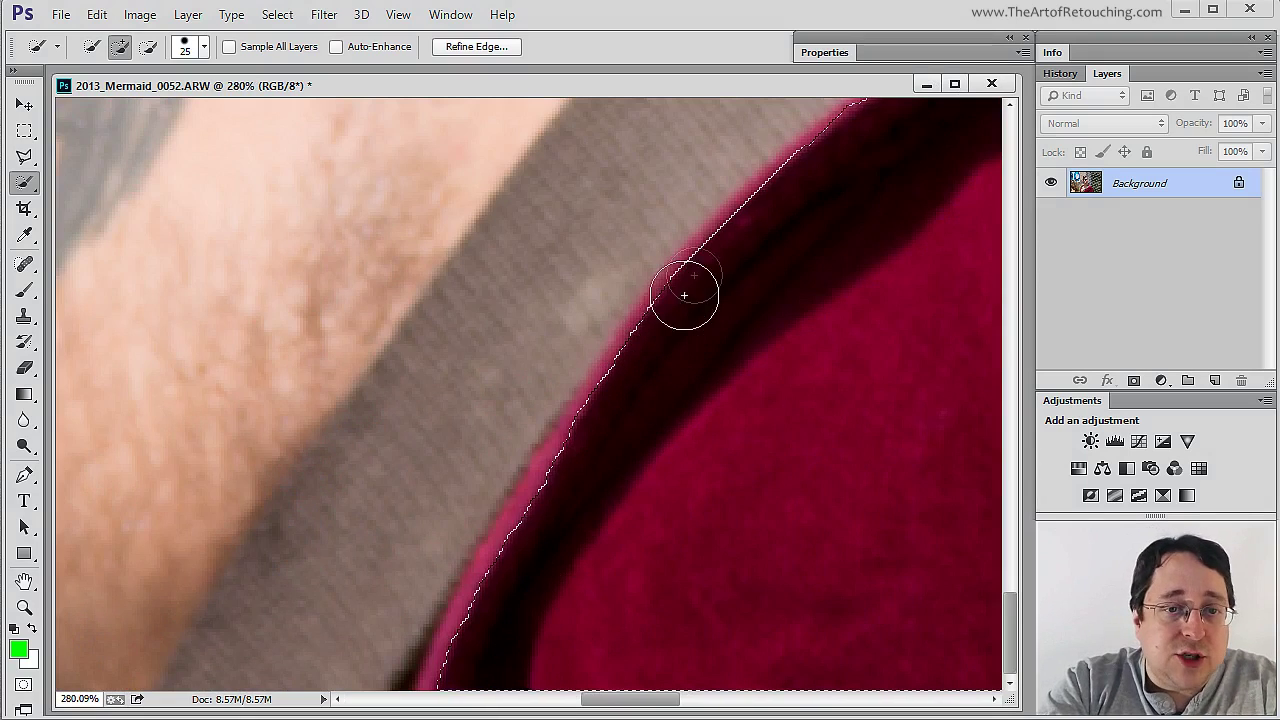
pyautogui.press('[')
pyautogui.moveTo(699, 275)
pyautogui.mouseDown()
pyautogui.moveTo(691, 260)
pyautogui.moveTo(682, 279)
pyautogui.mouseUp()
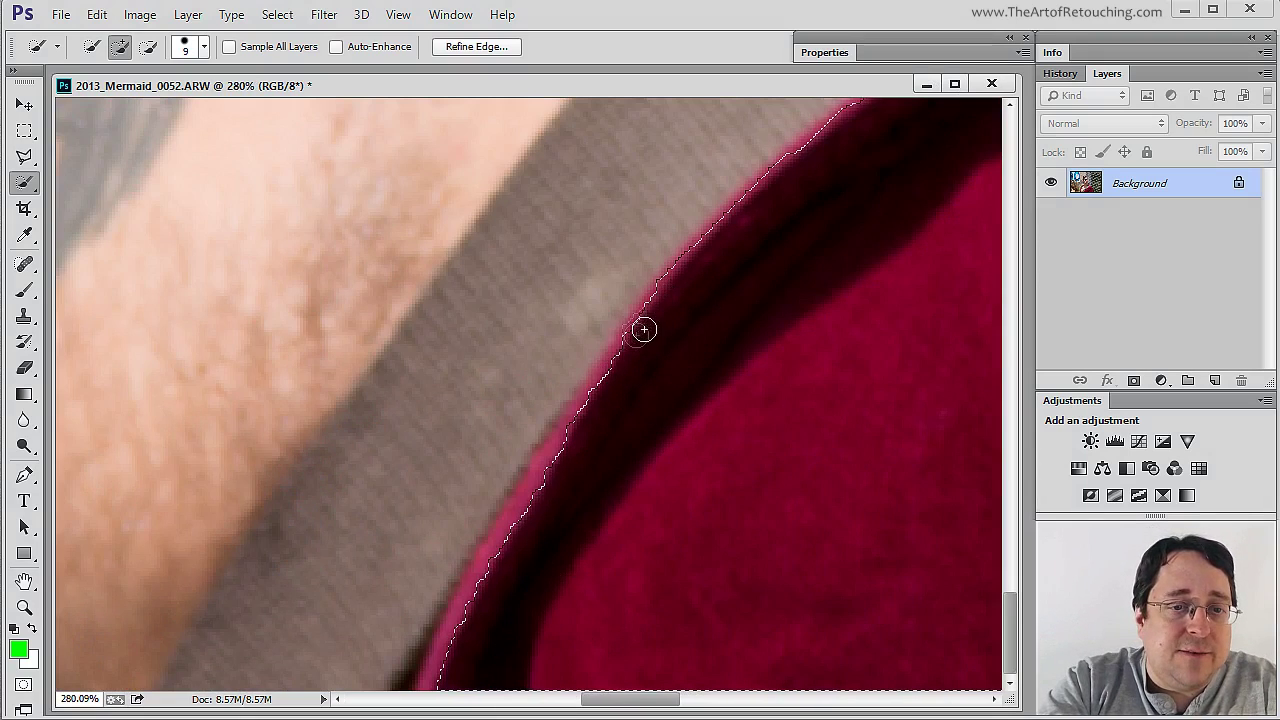
pyautogui.moveTo(552, 459); pyautogui.dragTo(471, 596)
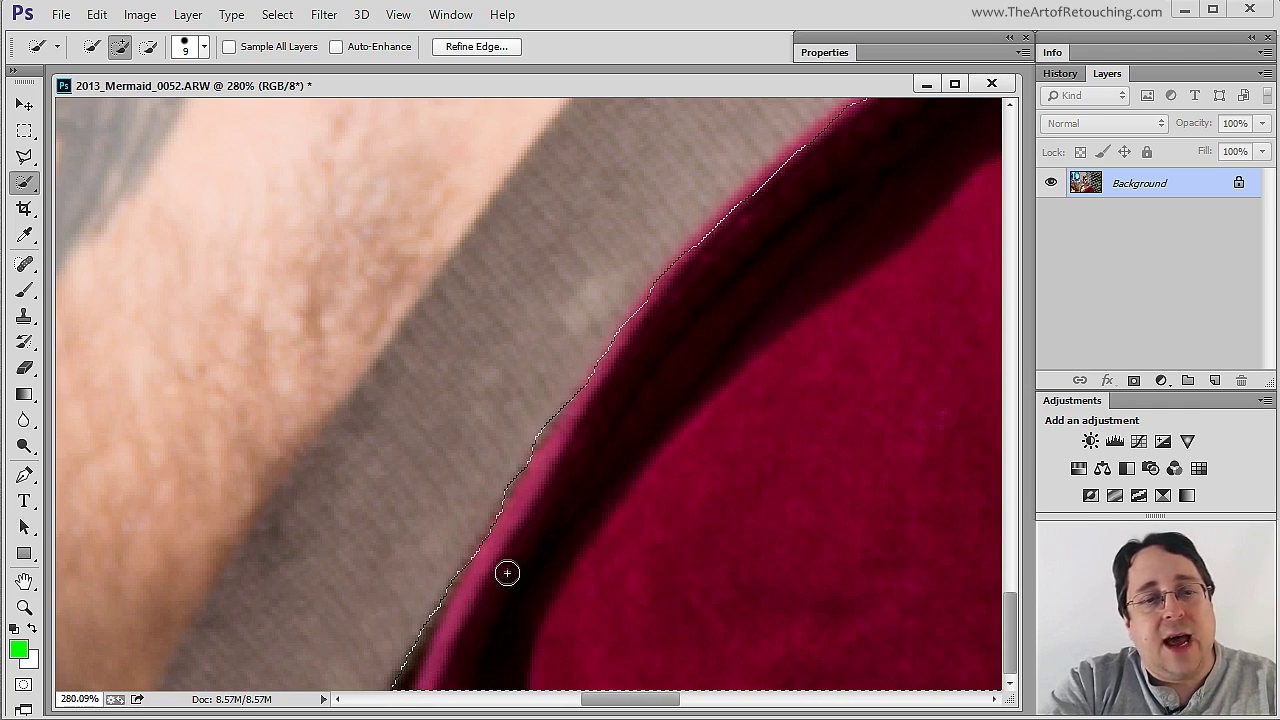
# Subtract the strap area, then trace the shirt edge along the strap with a 5 px brush.
pyautogui.click(148, 47)
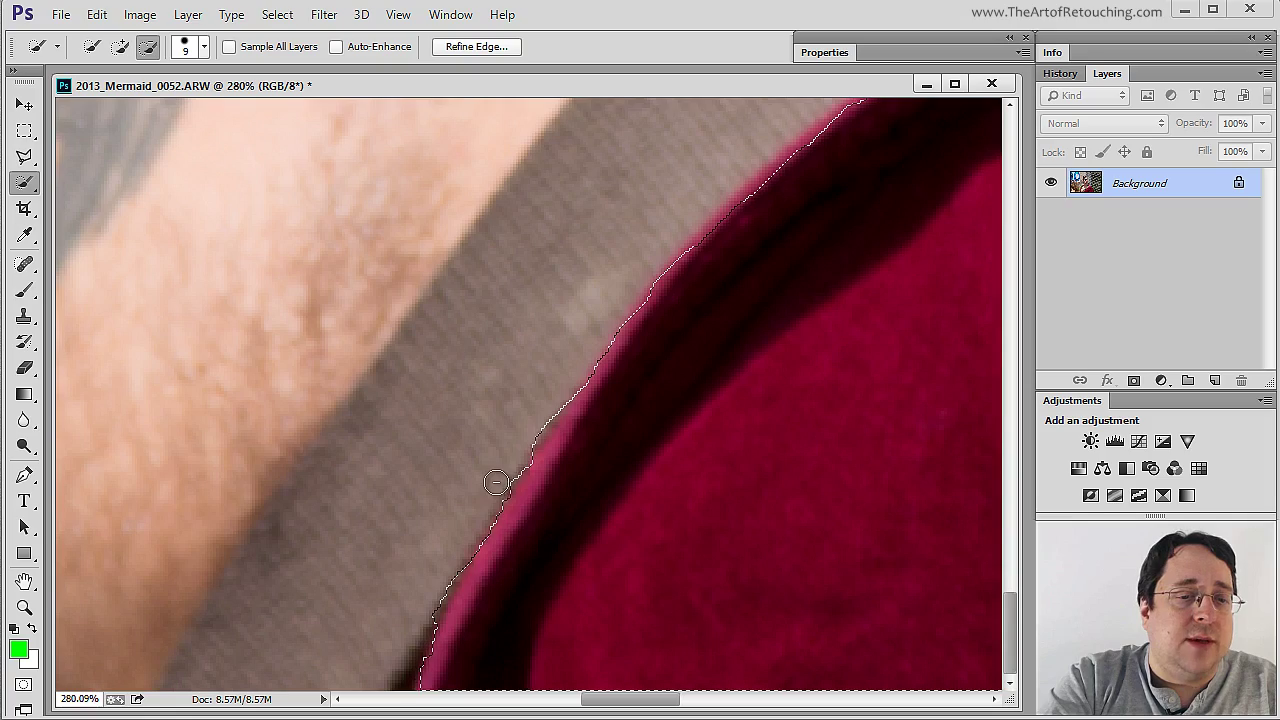
pyautogui.moveTo(720, 210); pyautogui.dragTo(643, 357)
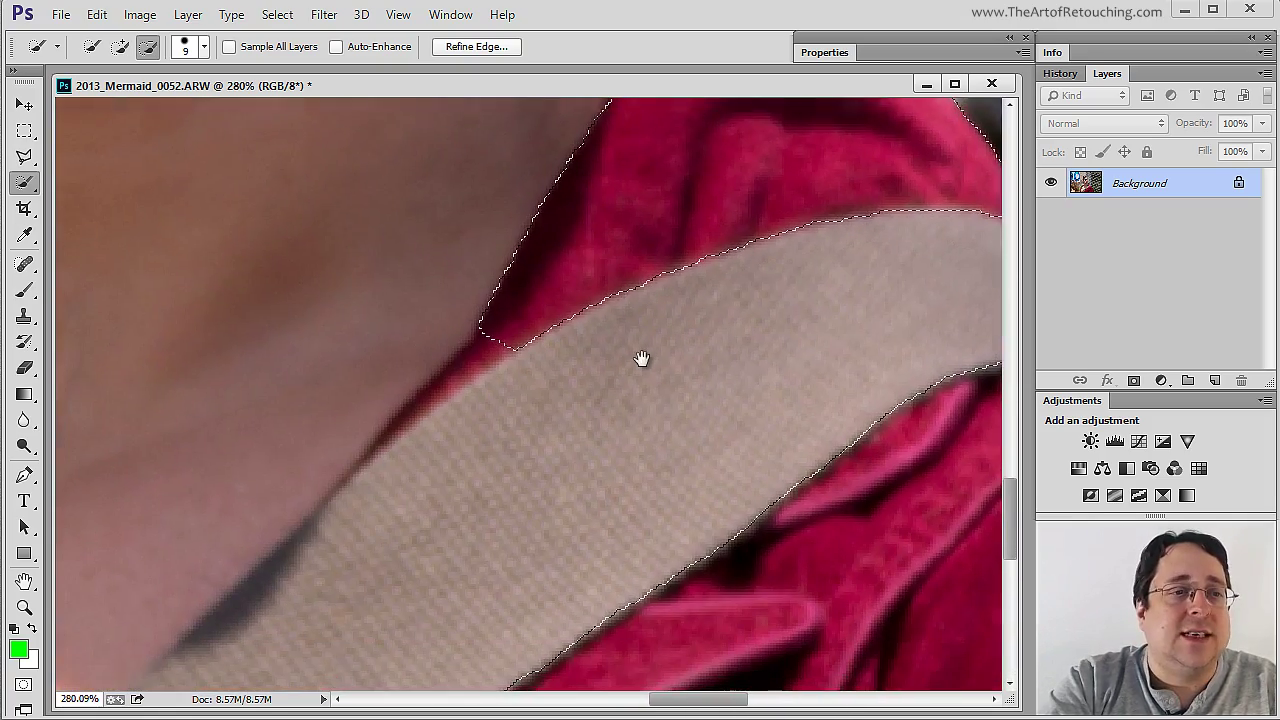
pyautogui.click(120, 47)
pyautogui.press('[')
pyautogui.press('[')
pyautogui.click(505, 340)
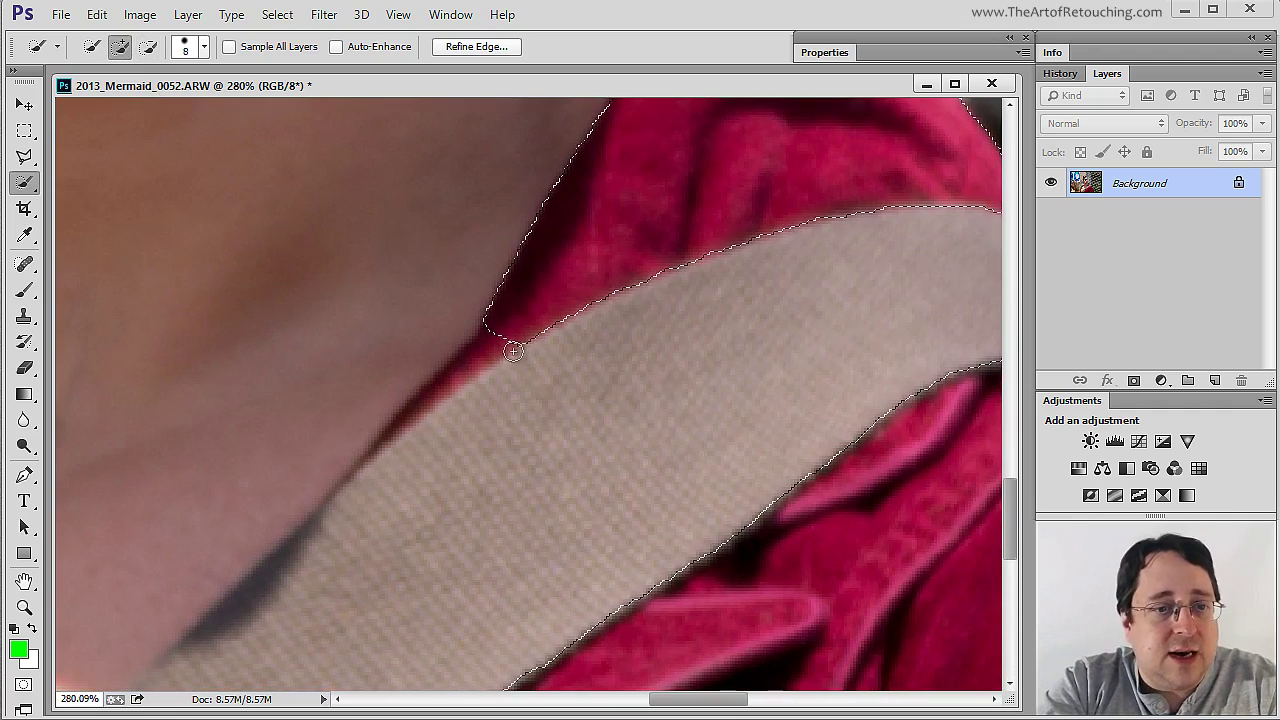
pyautogui.moveTo(504, 333); pyautogui.dragTo(466, 357)
pyautogui.press('[')
pyautogui.press('[')
pyautogui.click(448, 375)
pyautogui.moveTo(466, 363)
pyautogui.mouseDown()
pyautogui.moveTo(563, 489)
pyautogui.moveTo(691, 418)
pyautogui.moveTo(494, 434)
pyautogui.moveTo(394, 400)
pyautogui.moveTo(751, 540)
pyautogui.moveTo(850, 341)
pyautogui.moveTo(800, 236)
pyautogui.mouseUp()
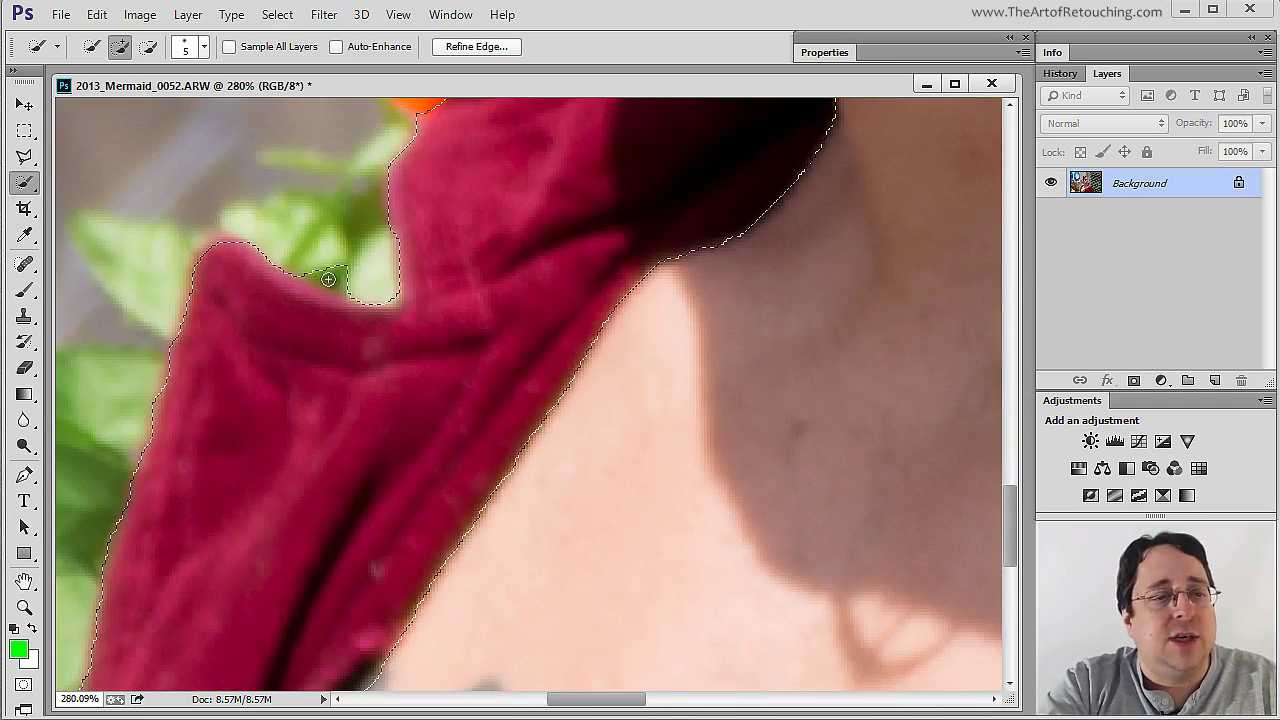
# Subtract the green leaves and the dark strip near the tattoo from the selection.
pyautogui.click(148, 46)
pyautogui.moveTo(300, 268)
pyautogui.mouseDown()
pyautogui.moveTo(357, 289)
pyautogui.moveTo(312, 274)
pyautogui.mouseUp()
pyautogui.moveTo(336, 330); pyautogui.dragTo(600, 80)
pyautogui.moveTo(614, 234)
pyautogui.mouseDown()
pyautogui.moveTo(612, 187)
pyautogui.moveTo(590, 188)
pyautogui.mouseUp()
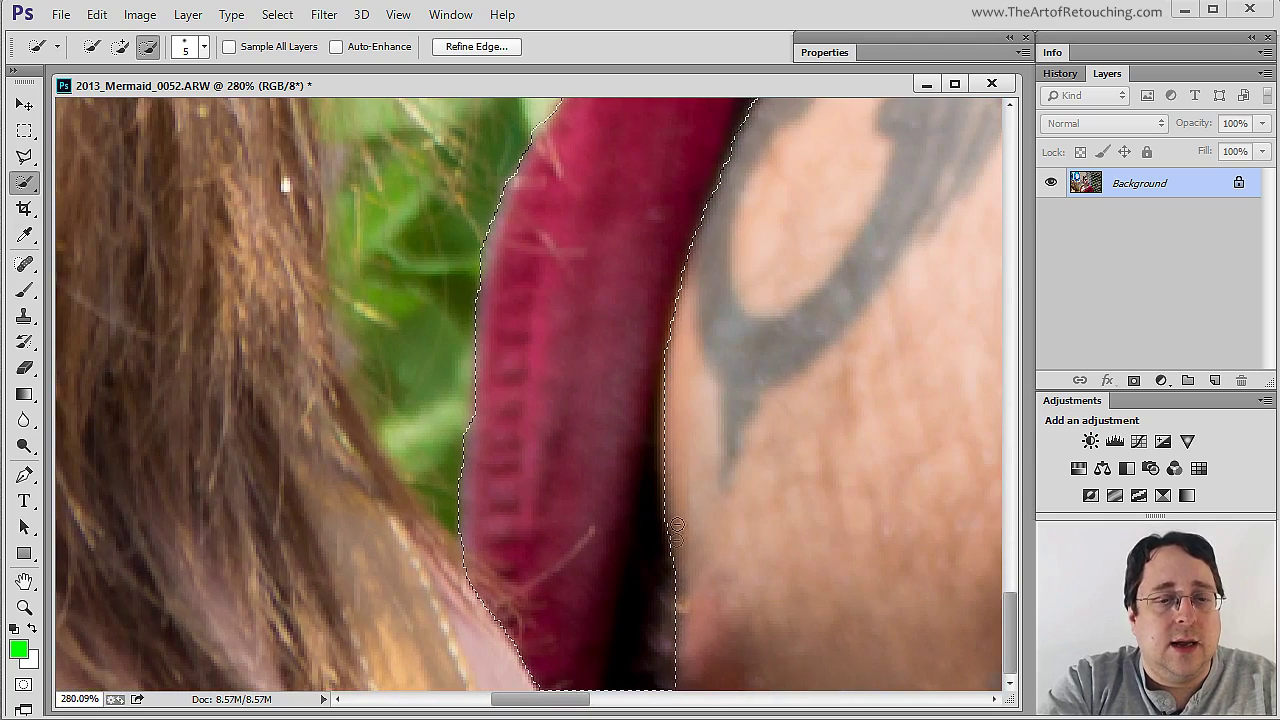
pyautogui.moveTo(665, 635); pyautogui.dragTo(652, 690)
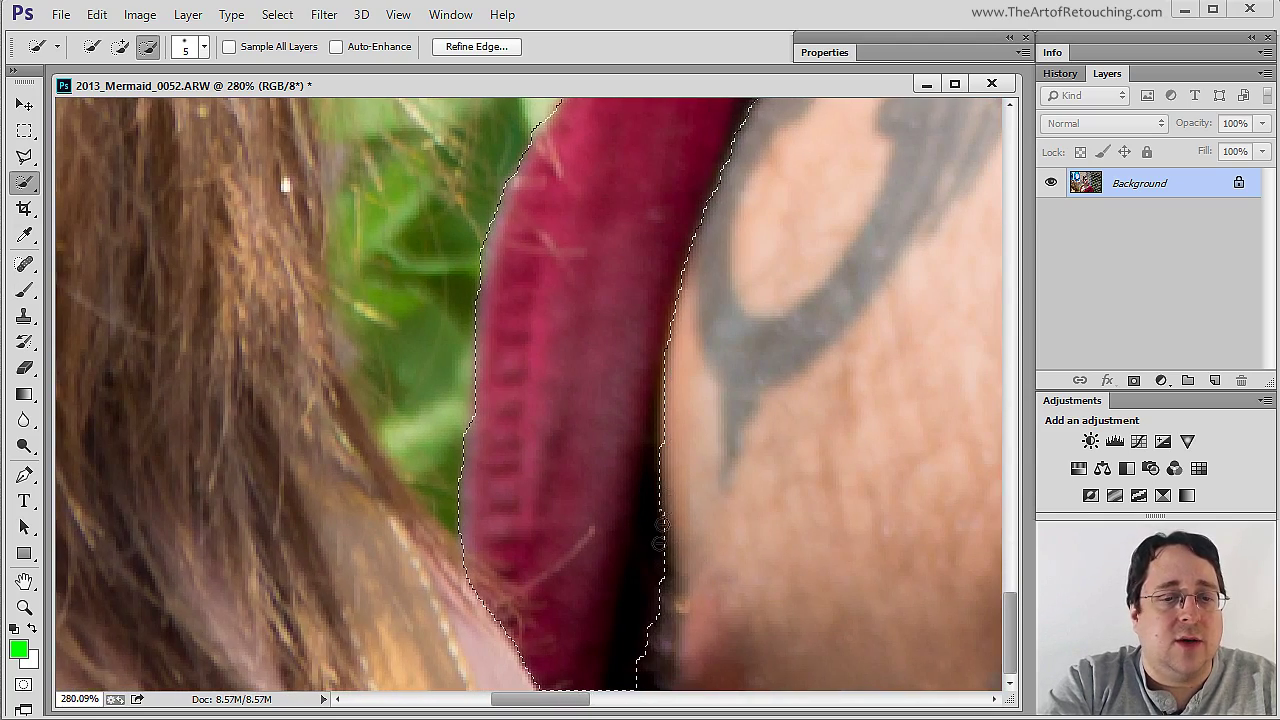
# Add the lower red strip, smooth a notch in the edge, and fit the image on screen.
pyautogui.click(120, 46)
pyautogui.moveTo(546, 589); pyautogui.dragTo(566, 629)
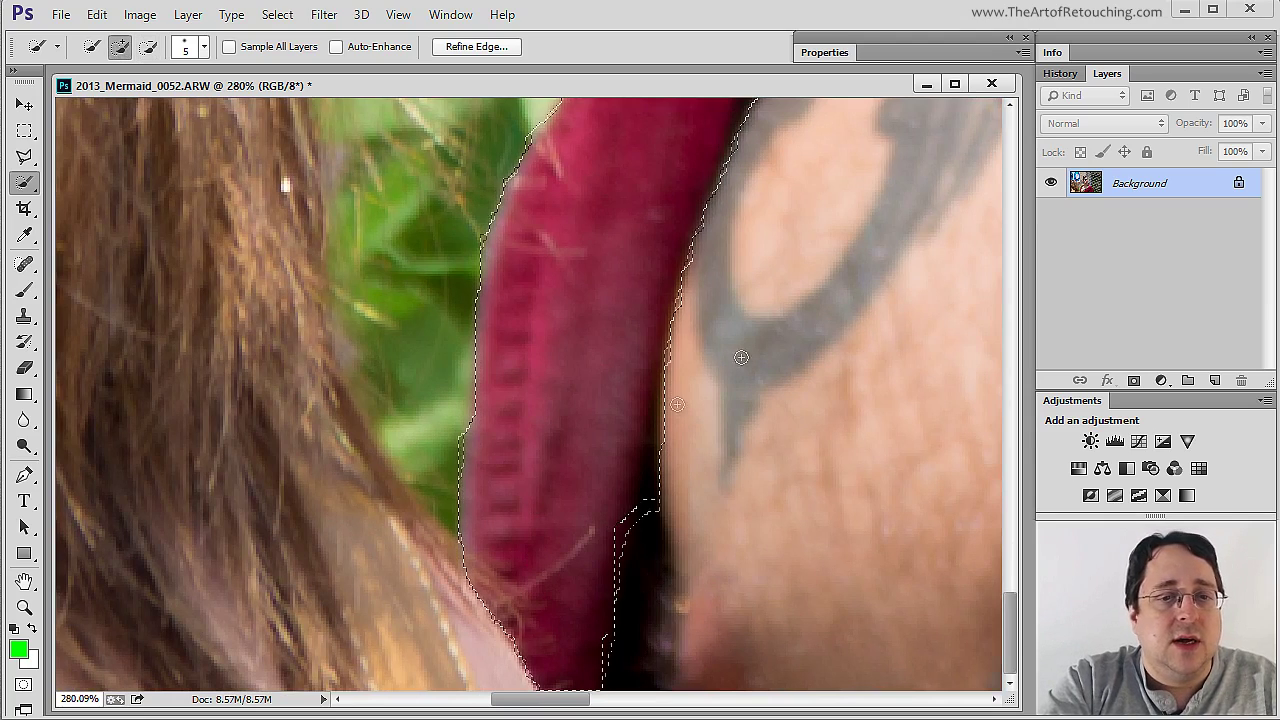
pyautogui.moveTo(618, 509); pyautogui.dragTo(623, 537)
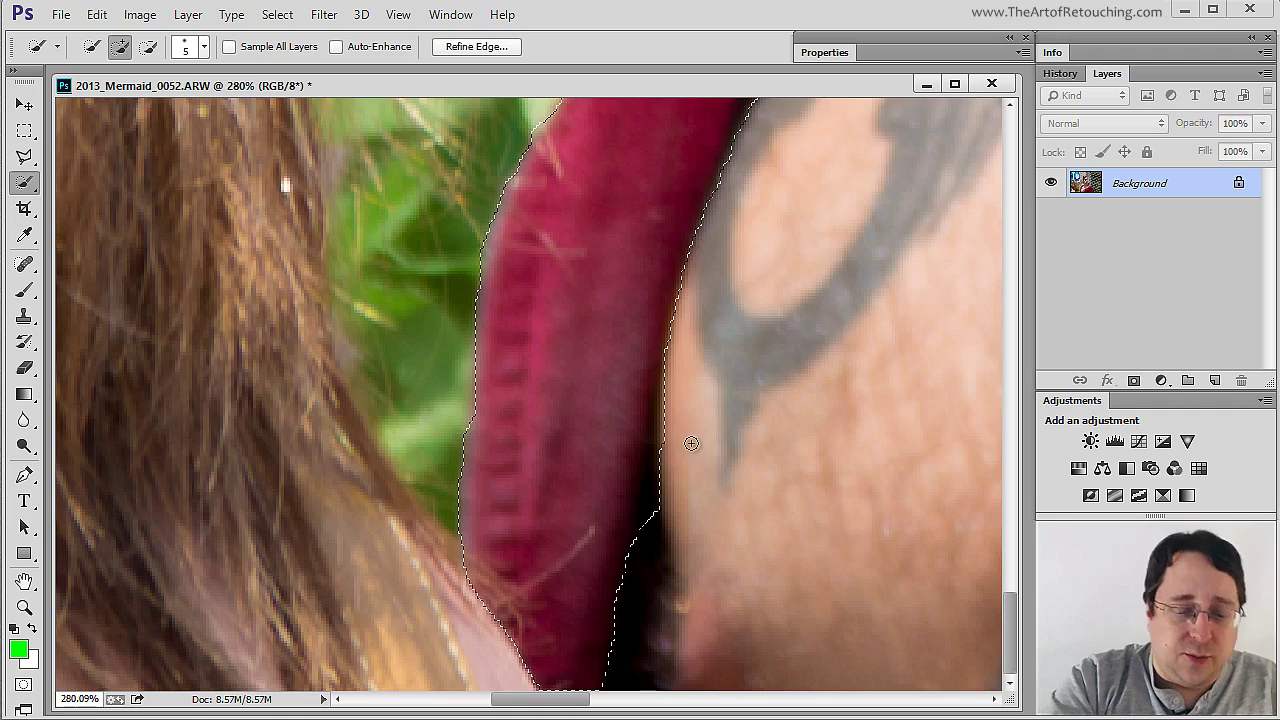
pyautogui.hotkey('ctrl', '0')
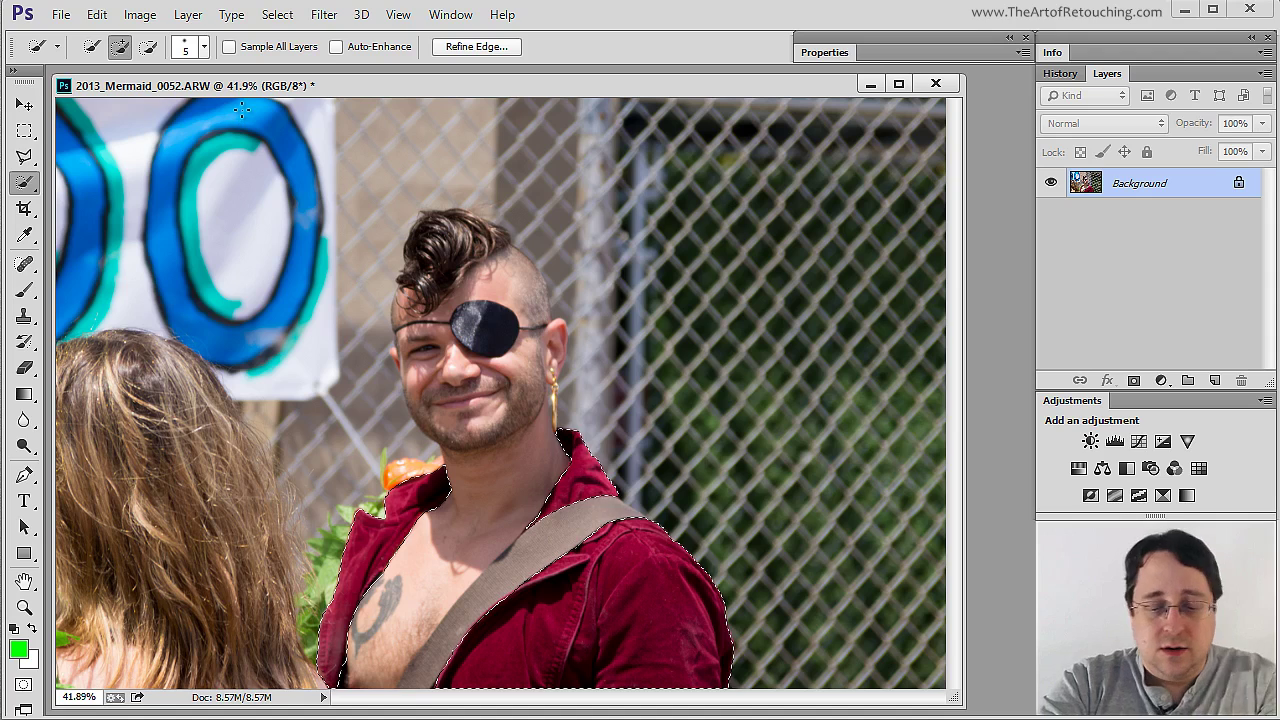
# Enlarge the brush and add the blue O to the shirt selection, checking it zoomed in.
pyautogui.press(']')
pyautogui.press(']')
pyautogui.press(']')
pyautogui.press(']')
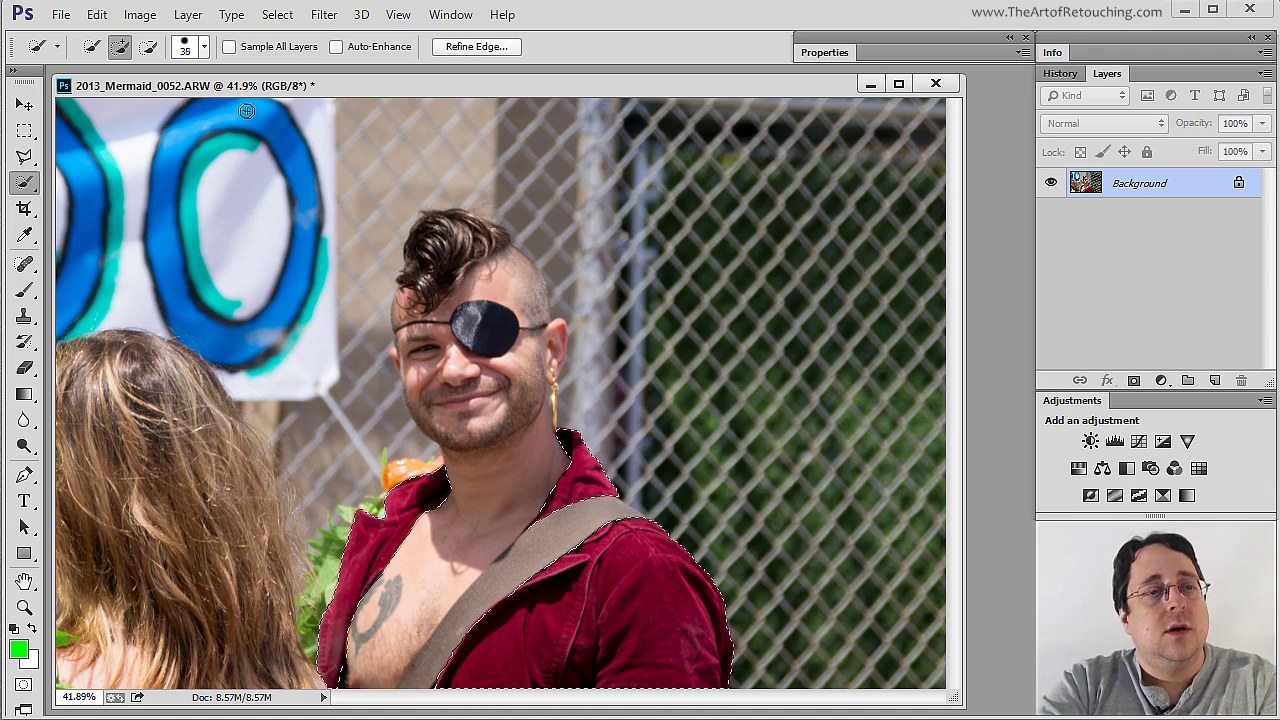
pyautogui.moveTo(248, 114)
pyautogui.mouseDown()
pyautogui.moveTo(289, 166)
pyautogui.moveTo(303, 228)
pyautogui.moveTo(294, 304)
pyautogui.moveTo(261, 344)
pyautogui.moveTo(205, 341)
pyautogui.moveTo(174, 301)
pyautogui.moveTo(205, 339)
pyautogui.moveTo(194, 355)
pyautogui.moveTo(174, 344)
pyautogui.moveTo(127, 231)
pyautogui.moveTo(155, 168)
pyautogui.mouseUp()
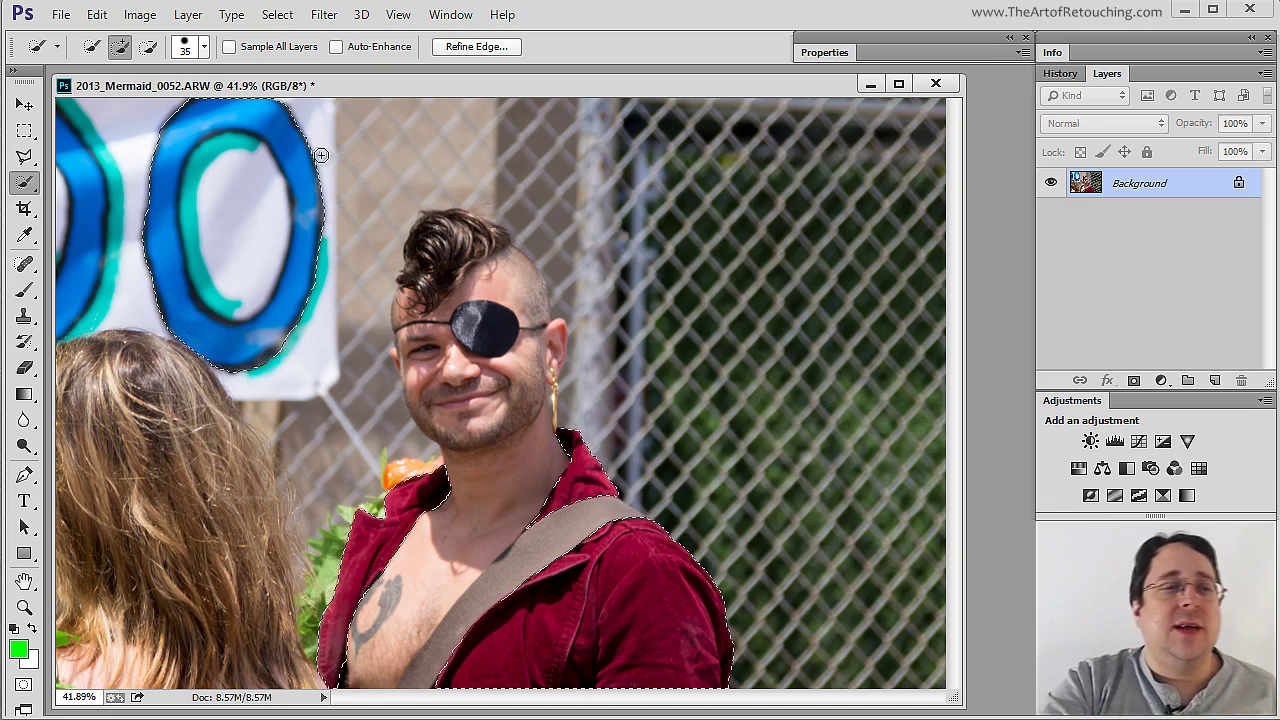
pyautogui.hotkey('ctrl', 'space')
pyautogui.moveTo(163, 277)
pyautogui.mouseDown()
pyautogui.moveTo(240, 344)
pyautogui.moveTo(343, 400)
pyautogui.mouseUp()
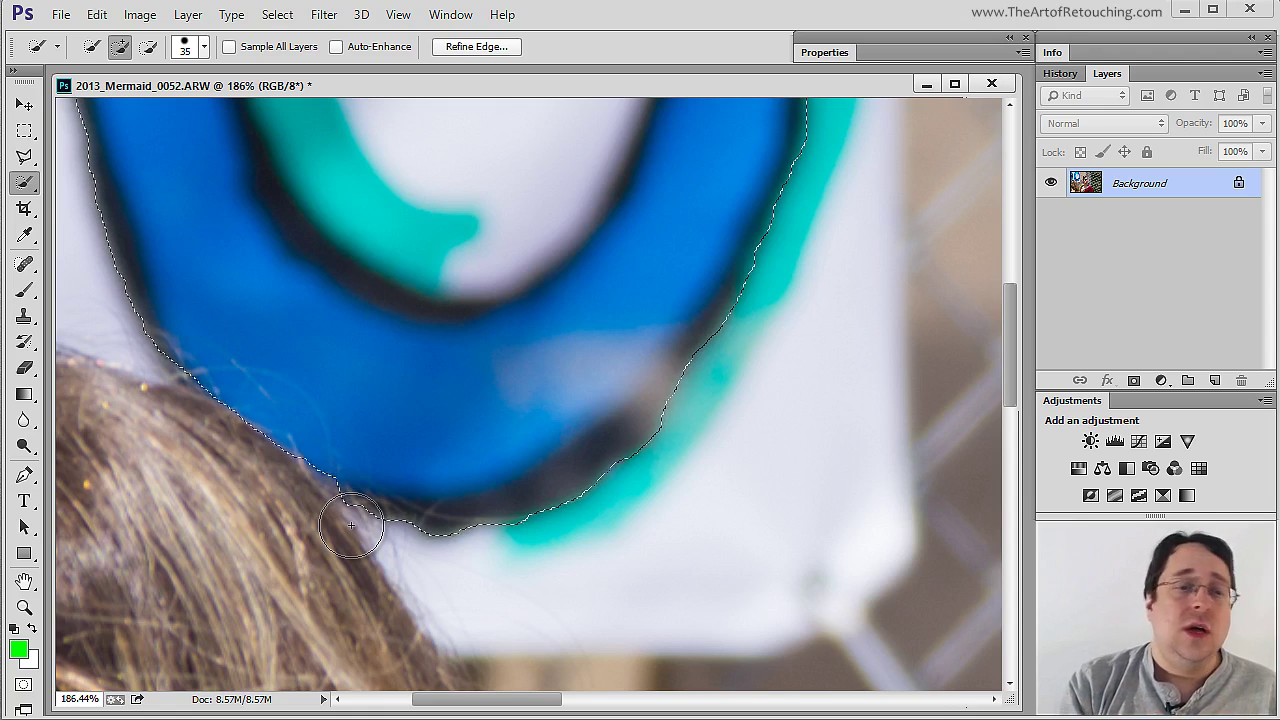
pyautogui.hotkey('ctrl', '0')
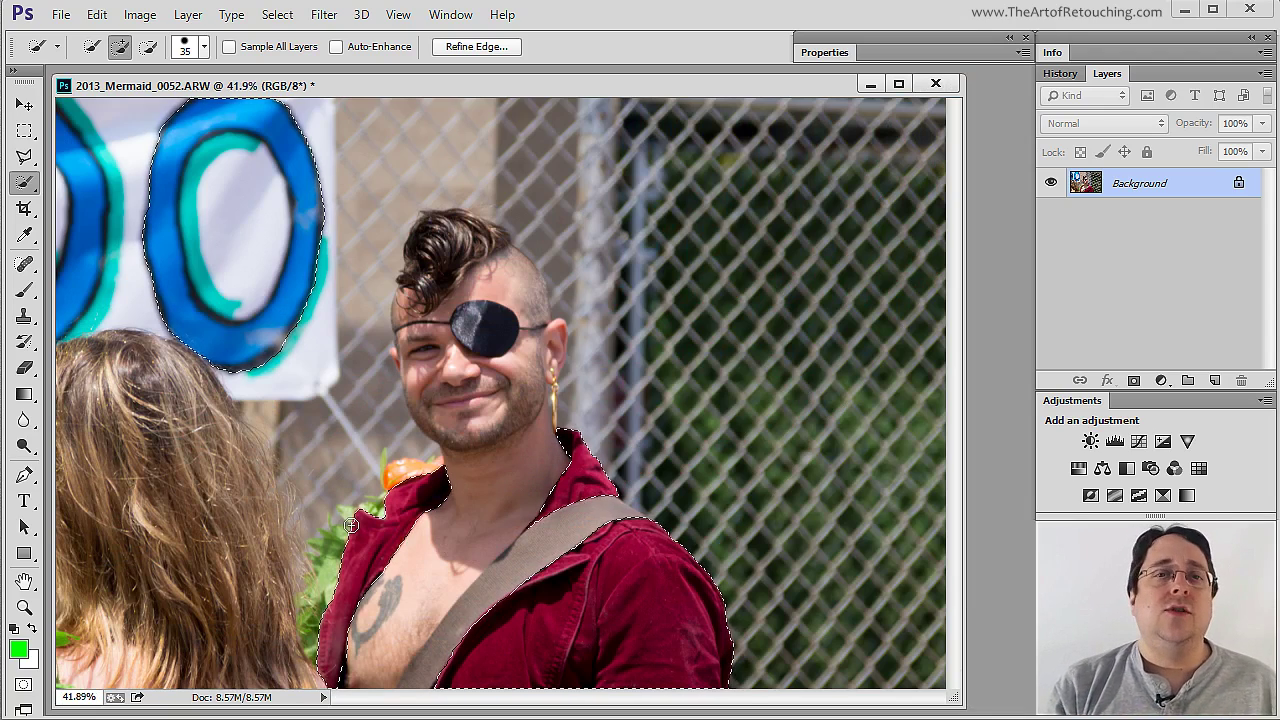